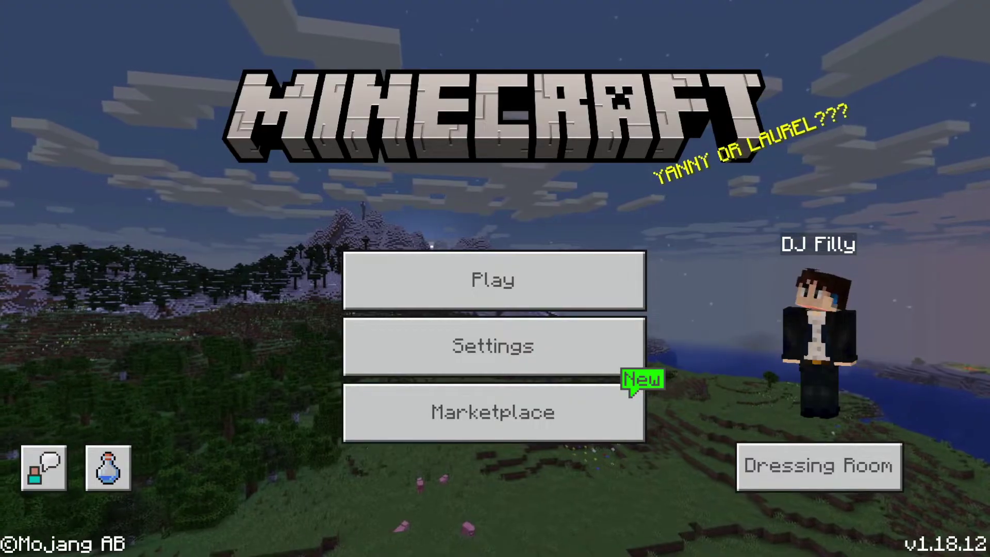
Open Settings from the main menu and move down the category list toward Global Resources
{"action": "key", "text": "Return"}
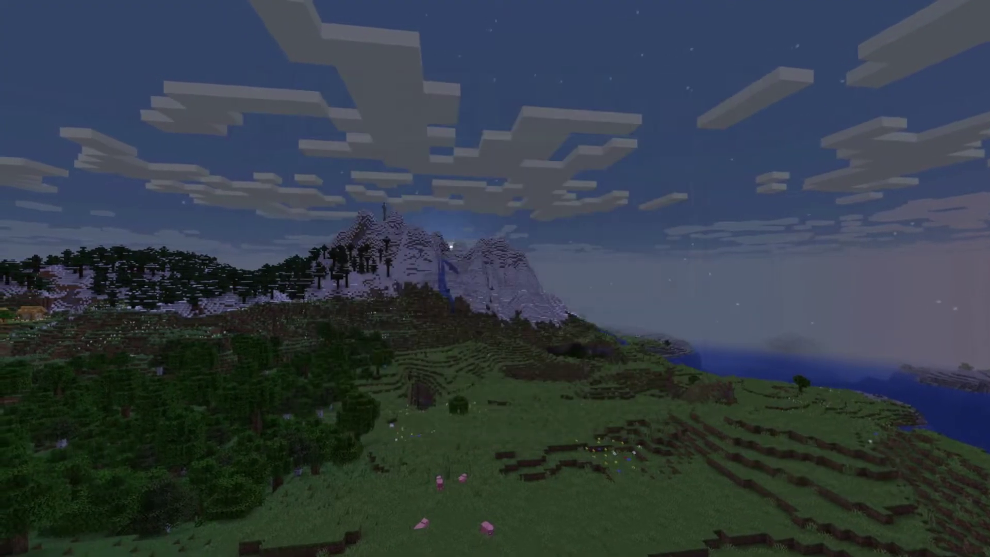
{"action": "key", "text": "Down"}
{"action": "key", "text": "Down"}
{"action": "key", "text": "Down"}
{"action": "key", "text": "Down"}
{"action": "key", "text": "Down"}
{"action": "key", "text": "Down"}
{"action": "key", "text": "Down"}
{"action": "key", "text": "Down"}
{"action": "key", "text": "Down"}
{"action": "key", "text": "Down"}
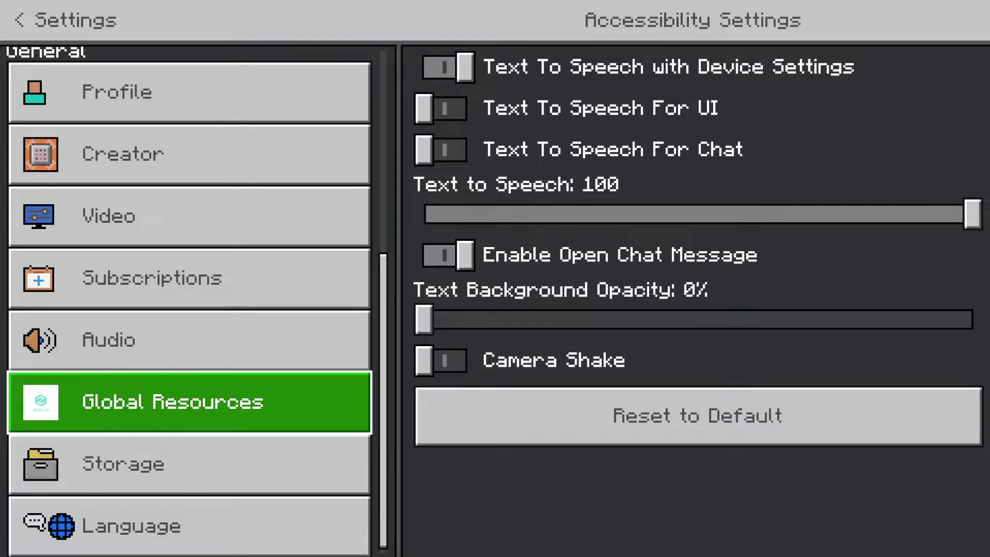
Go to the Storage page and expand the installed Resource Packs list
{"action": "key", "text": "Return"}
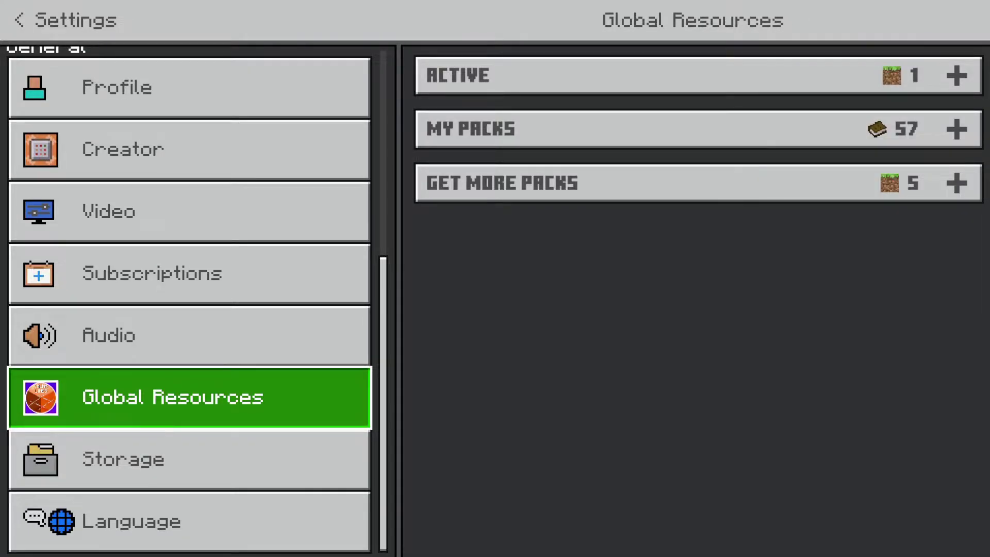
{"action": "key", "text": "Up"}
{"action": "key", "text": "Down"}
{"action": "key", "text": "Down"}
{"action": "key", "text": "Return"}
{"action": "key", "text": "Up"}
{"action": "key", "text": "Up"}
{"action": "key", "text": "Right"}
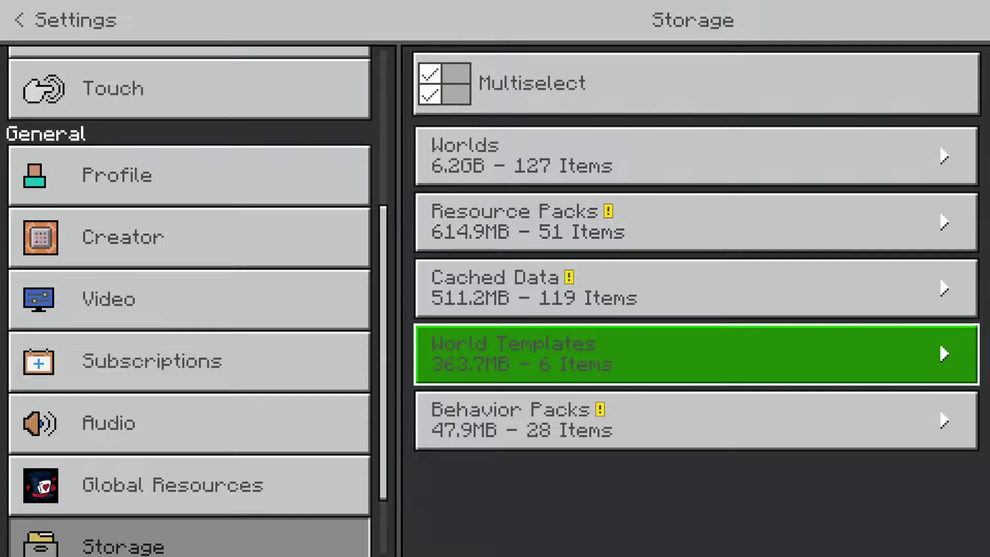
{"action": "key", "text": "Up"}
{"action": "key", "text": "Up"}
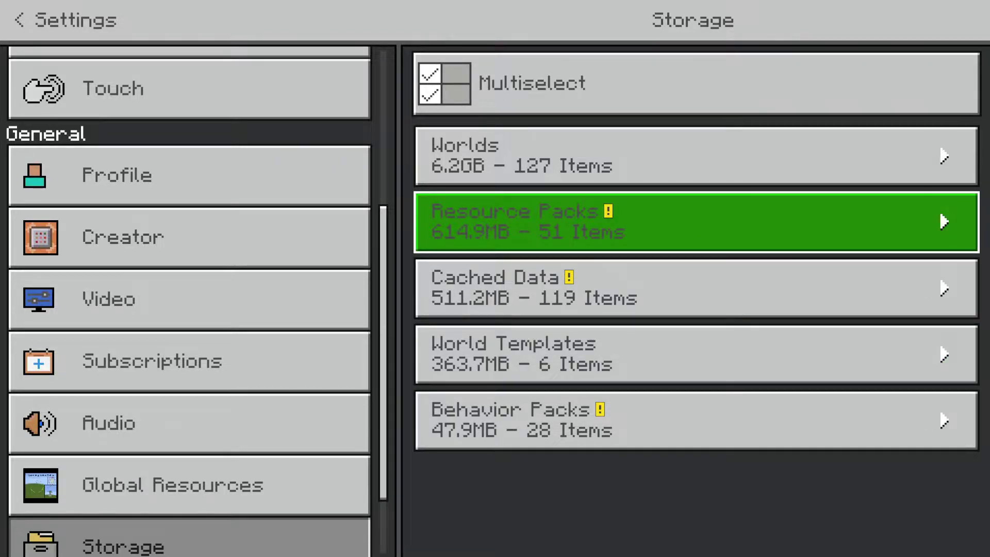
{"action": "key", "text": "Return"}
Collapse Resource Packs and expand Behavior Packs to compare the Mob Heads and Mini Blocks packs
{"action": "key", "text": "Down"}
{"action": "key", "text": "Up"}
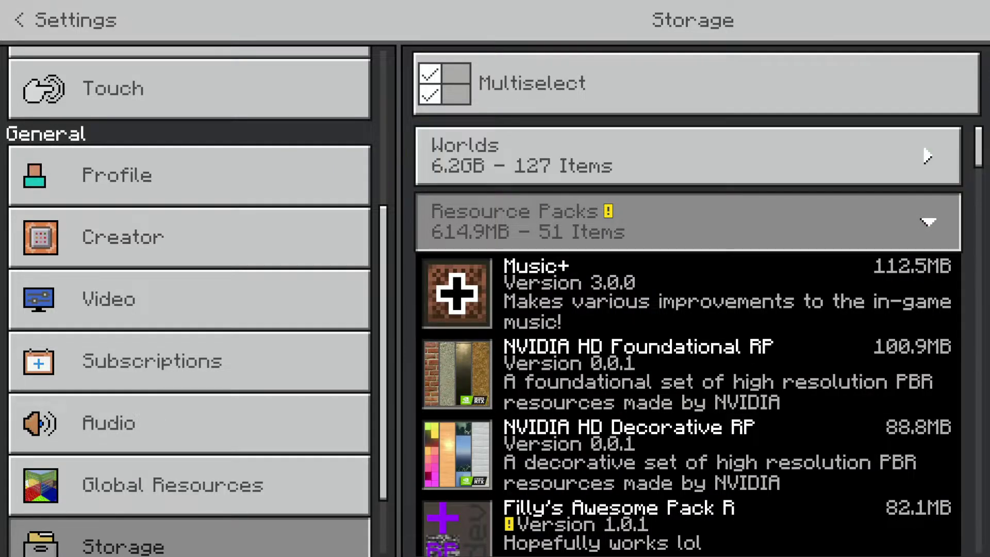
{"action": "key", "text": "Return"}
{"action": "key", "text": "Down"}
{"action": "key", "text": "Down"}
{"action": "key", "text": "Down"}
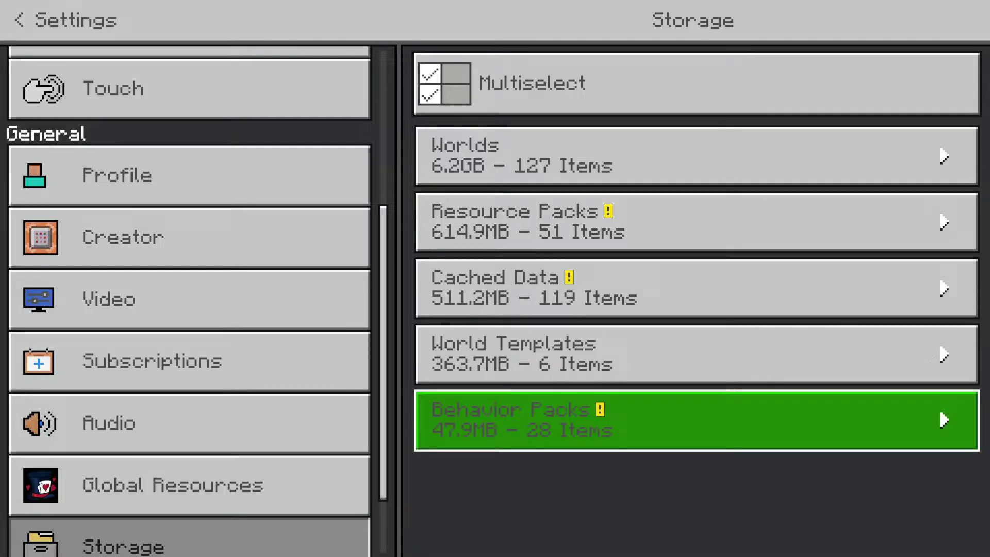
{"action": "key", "text": "Return"}
{"action": "key", "text": "Down"}
{"action": "key", "text": "Down"}
{"action": "key", "text": "Up"}
{"action": "key", "text": "Down"}
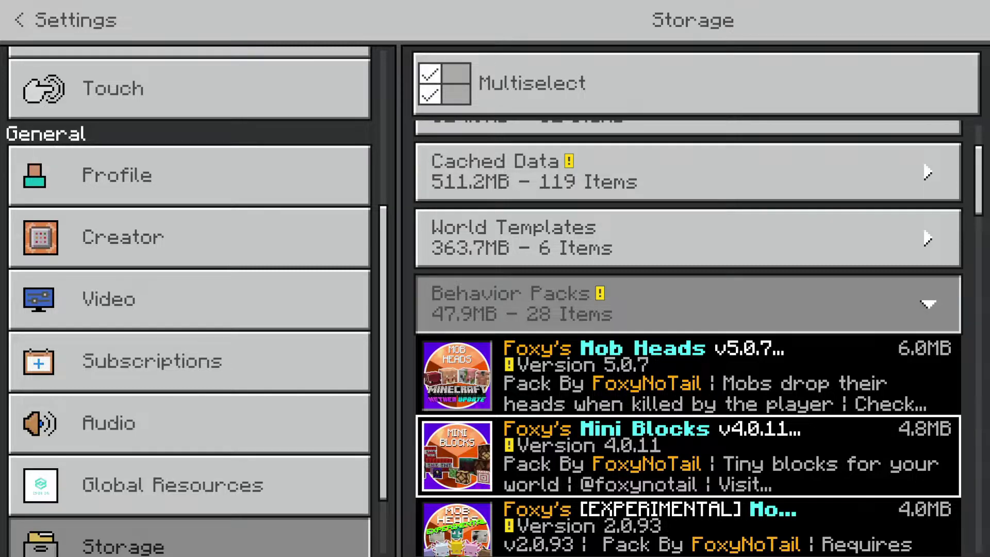
{"action": "key", "text": "Up"}
{"action": "key", "text": "Down"}
{"action": "key", "text": "Up"}
{"action": "key", "text": "Up"}
{"action": "key", "text": "Up"}
{"action": "key", "text": "Up"}
{"action": "key", "text": "Up"}
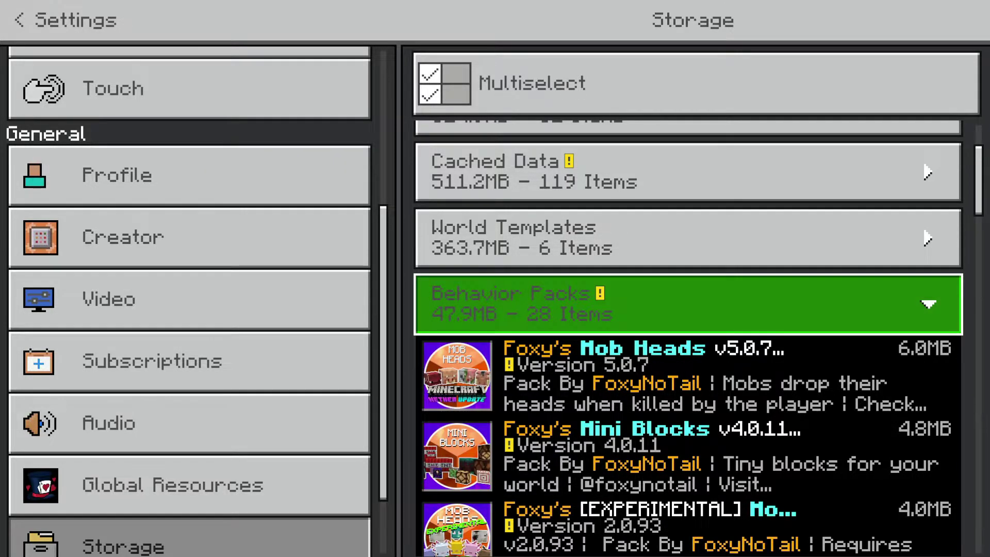
Browse the Music+, NVIDIA HD Foundational and Decorative resource packs, then collapse the list
{"action": "key", "text": "Return"}
{"action": "key", "text": "Down"}
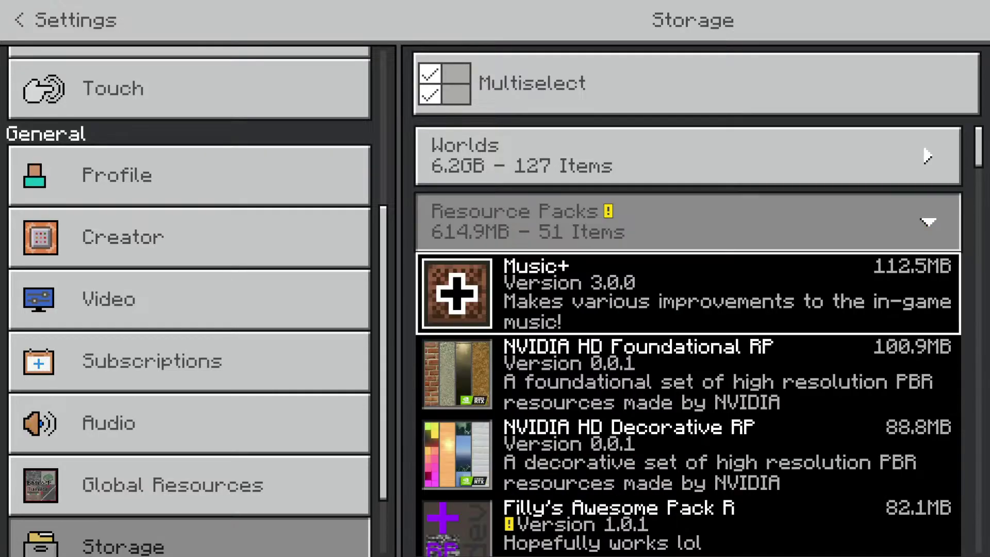
{"action": "key", "text": "Down"}
{"action": "key", "text": "Up"}
{"action": "key", "text": "Down"}
{"action": "key", "text": "Down"}
{"action": "key", "text": "Up"}
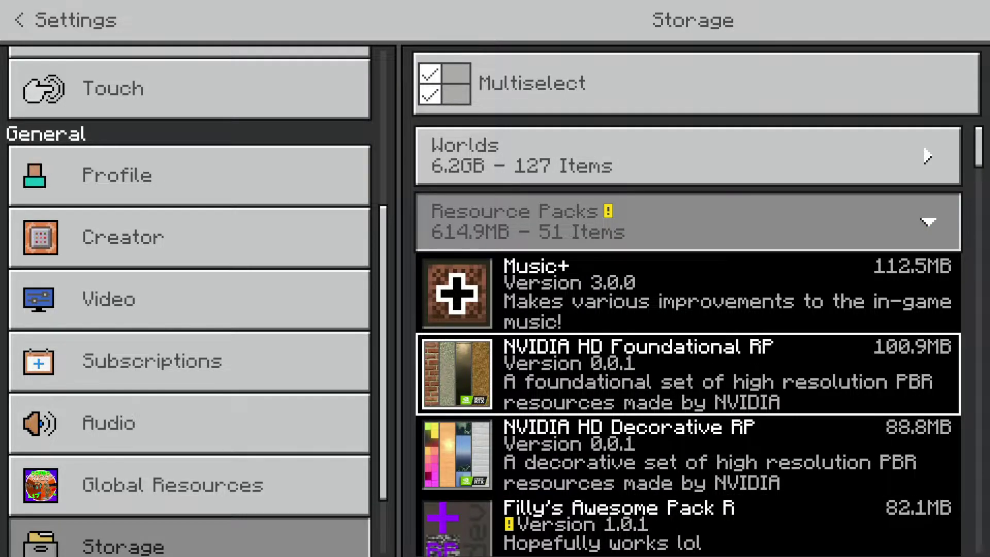
{"action": "key", "text": "Down"}
{"action": "key", "text": "Up"}
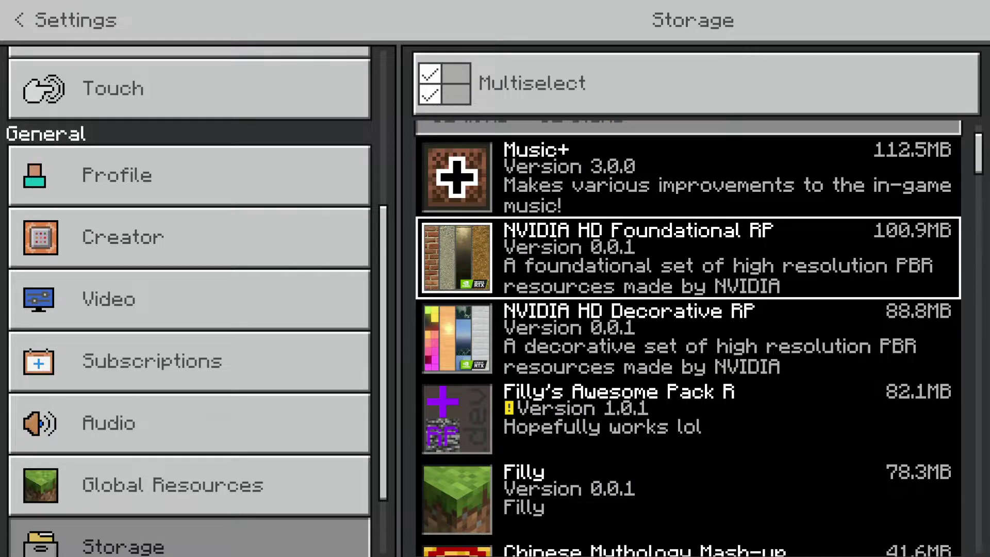
{"action": "key", "text": "Down"}
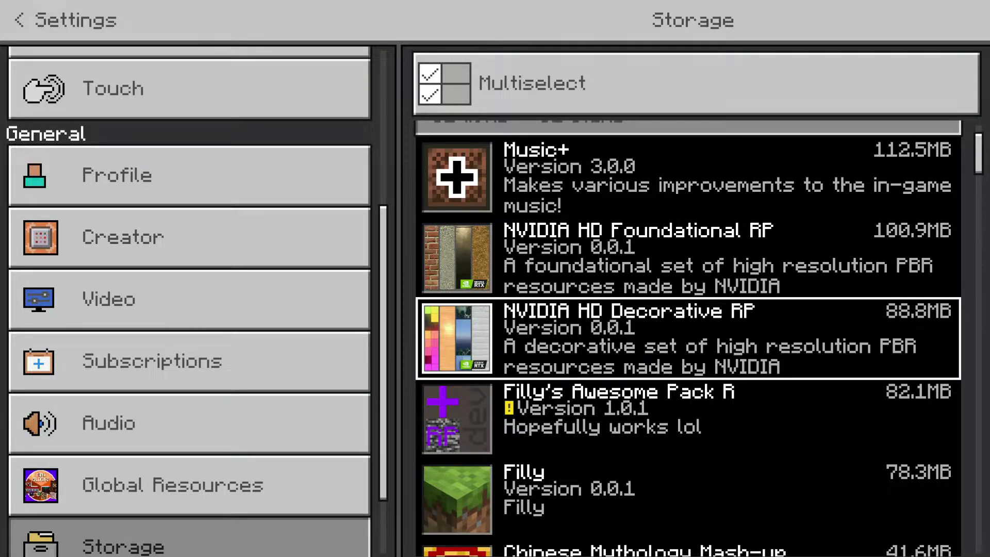
{"action": "key", "text": "Up"}
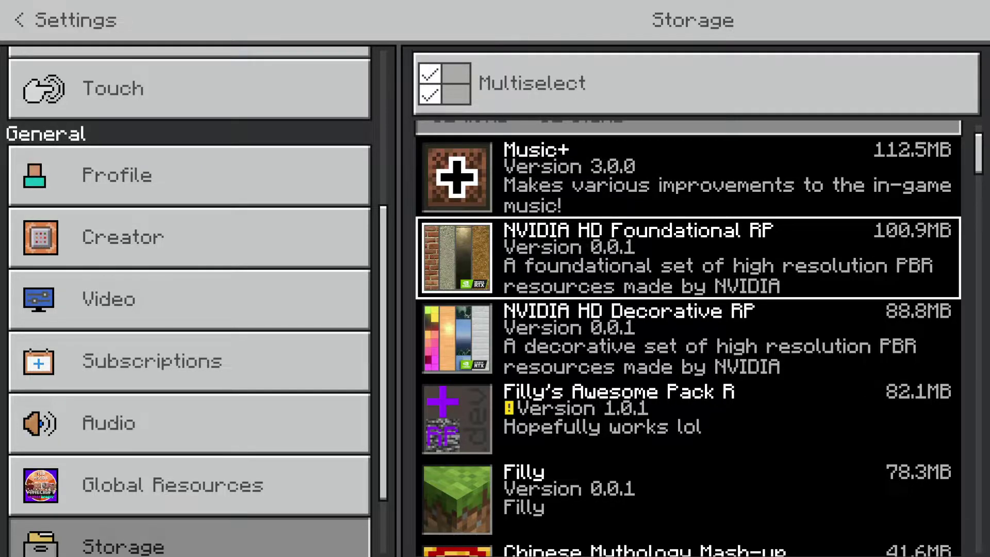
{"action": "key", "text": "Escape"}
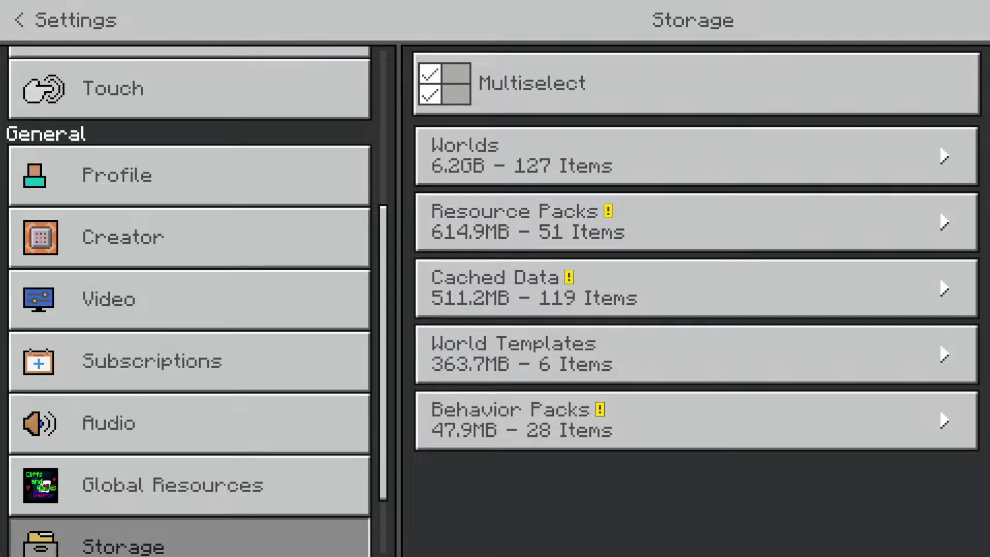
{"action": "key", "text": "Up"}
{"action": "key", "text": "Up"}
{"action": "key", "text": "Up"}
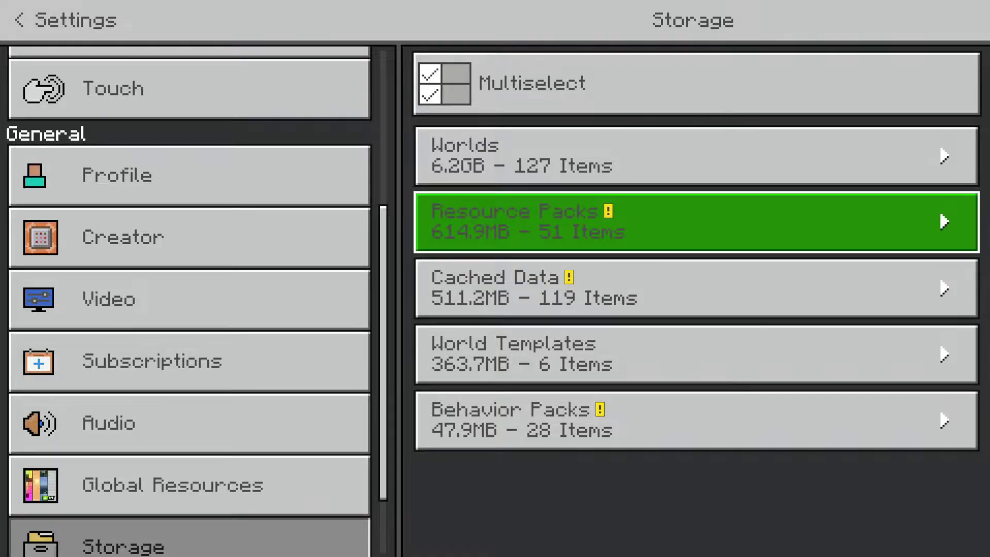
{"action": "left_click", "coordinate": [696, 421]}
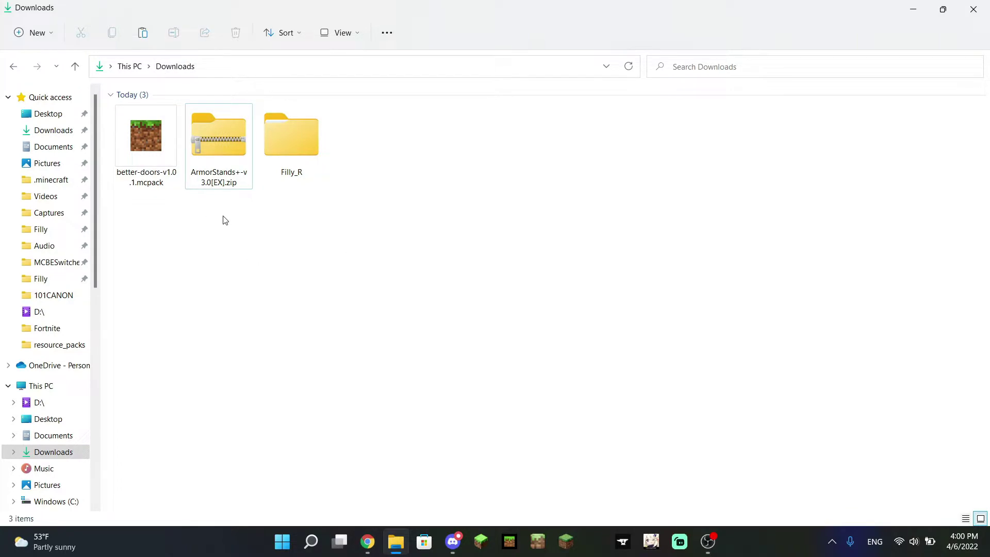
Select the better-doors mcpack, ArmorStands zip and Filly_R folder in Downloads in turn
{"action": "left_click", "coordinate": [157, 148]}
{"action": "left_click", "coordinate": [228, 146]}
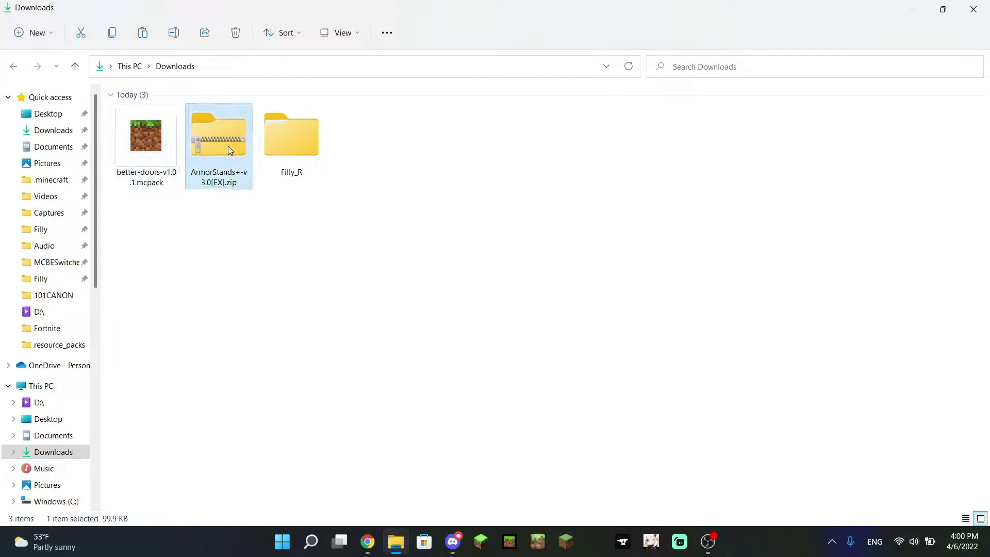
{"action": "left_click", "coordinate": [303, 148]}
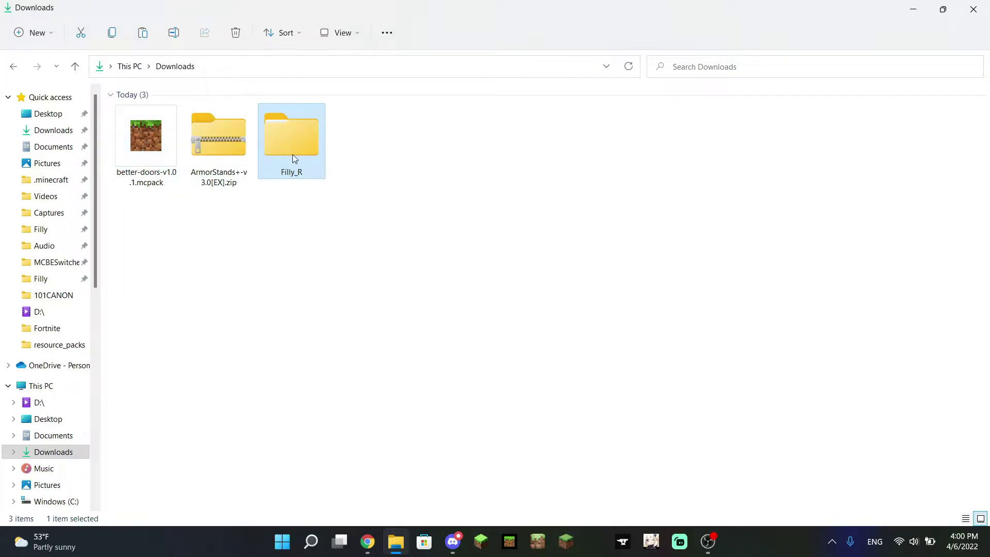
{"action": "mouse_move", "coordinate": [293, 154]}
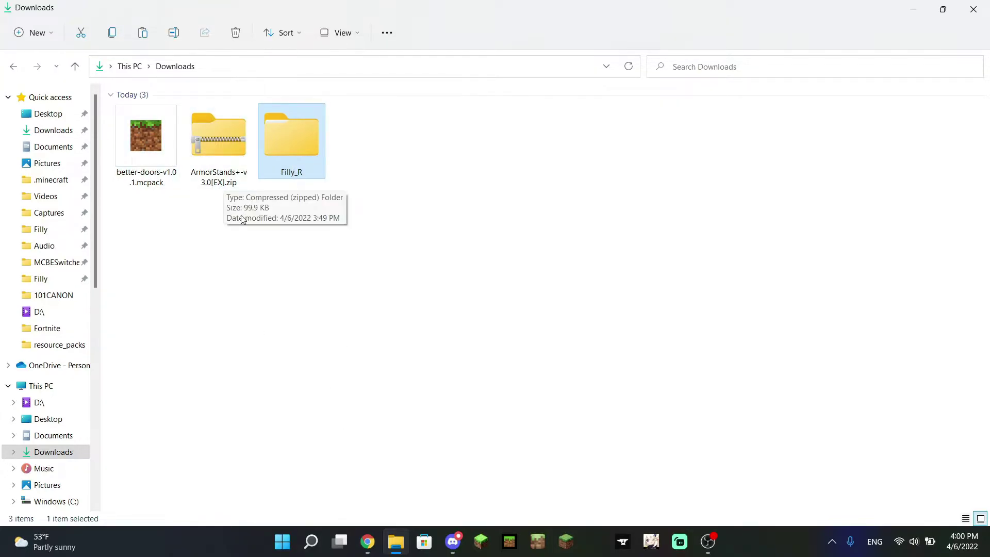
{"action": "left_click", "coordinate": [206, 183]}
{"action": "left_click", "coordinate": [170, 174]}
Bring the foxynotail downloads page forward in Chrome and check its address
{"action": "left_click", "coordinate": [368, 540]}
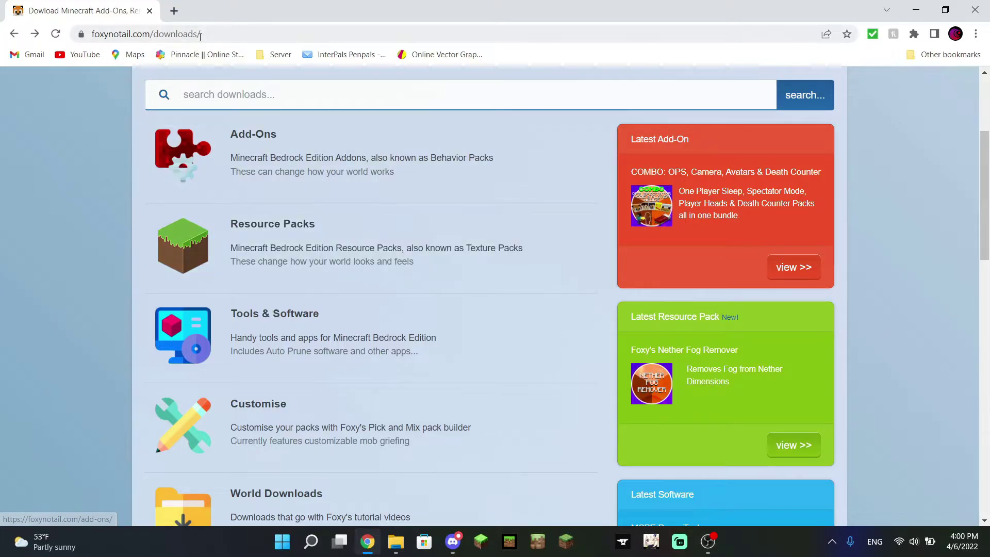
{"action": "left_click_drag", "start_coordinate": [203, 34], "coordinate": [87, 36]}
{"action": "left_click", "coordinate": [79, 165]}
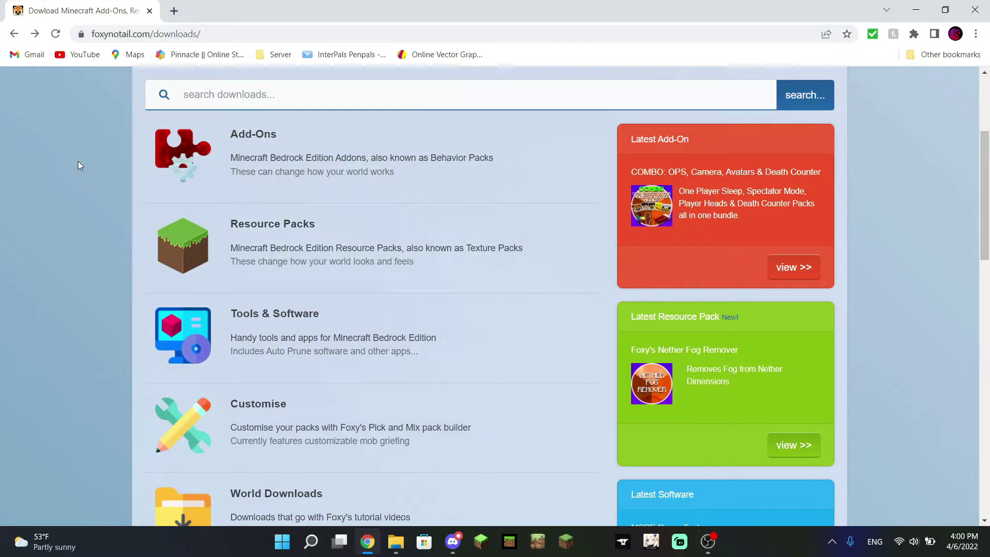
Return to Downloads and confirm file name extensions and hidden items are already shown
{"action": "left_click", "coordinate": [396, 550]}
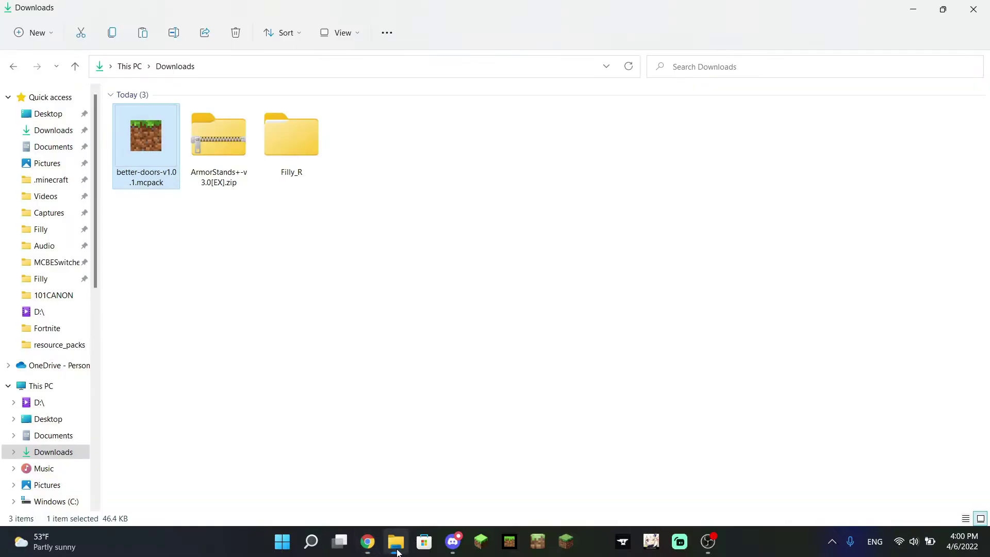
{"action": "left_click", "coordinate": [310, 241]}
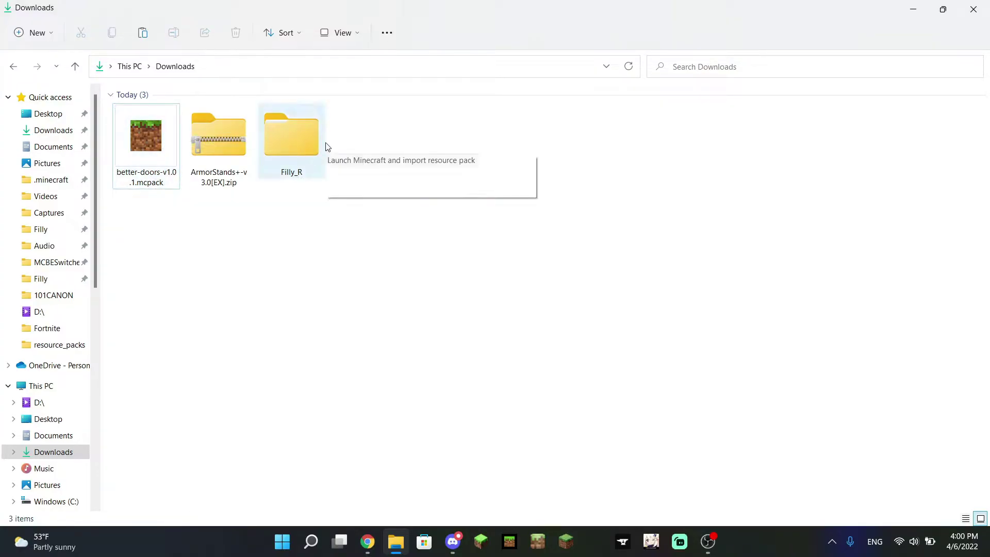
{"action": "left_click", "coordinate": [351, 34]}
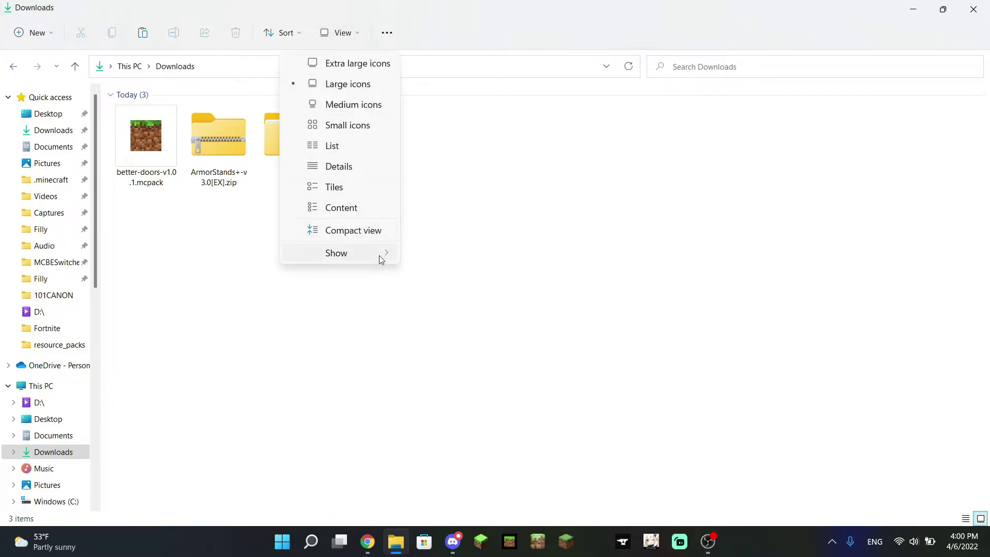
{"action": "mouse_move", "coordinate": [380, 258]}
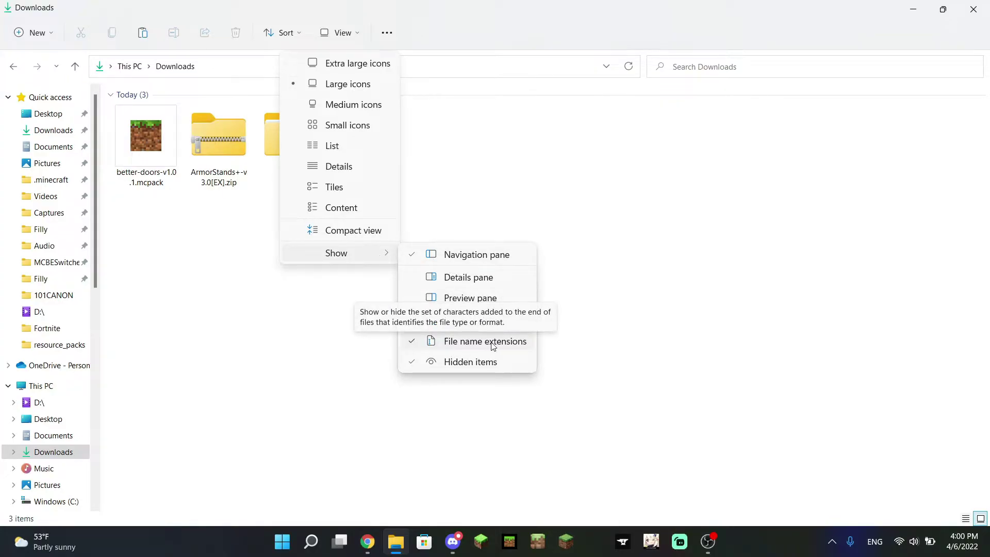
{"action": "left_click", "coordinate": [635, 338]}
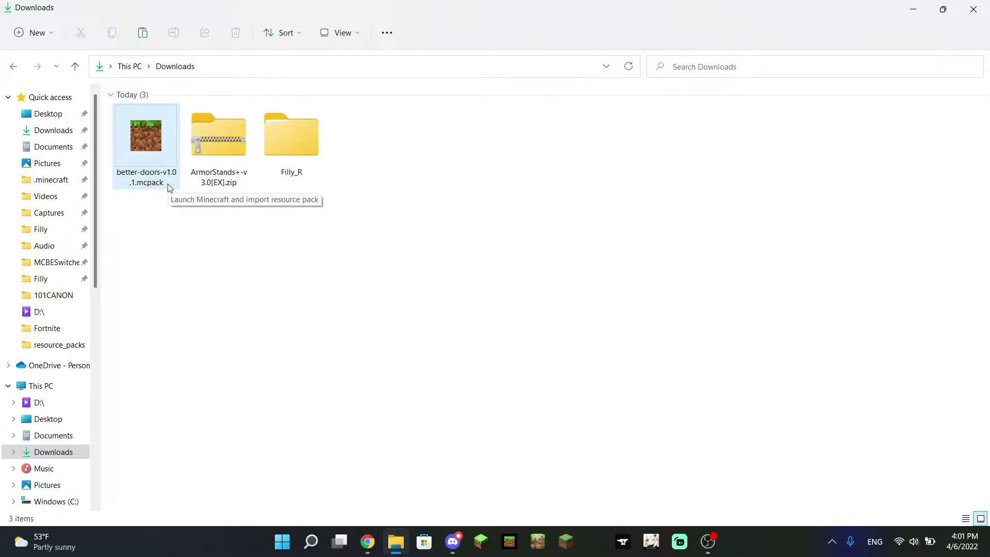
Double-click better-doors-v1.0.1.mcpack to import Foxy's Better Doors v1.0.1 [R] into Minecraft
{"action": "double_click", "coordinate": [165, 136]}
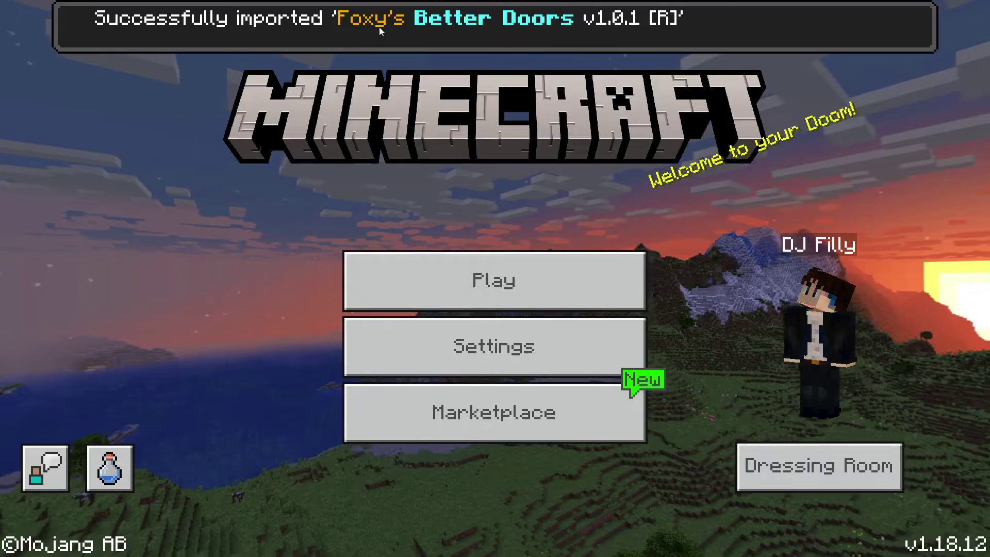
Locate Foxy's Better Doors 1.0.1 (0.05MB) under Storage resource packs, then go to Global Resources
{"action": "left_click", "coordinate": [588, 359]}
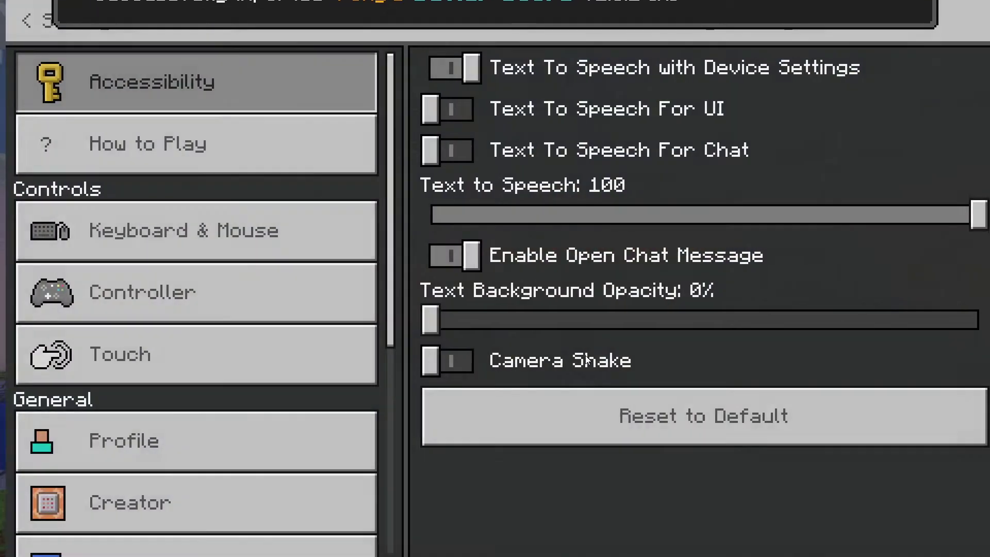
{"action": "scroll", "coordinate": [276, 421], "scroll_direction": "down", "scroll_amount": 5}
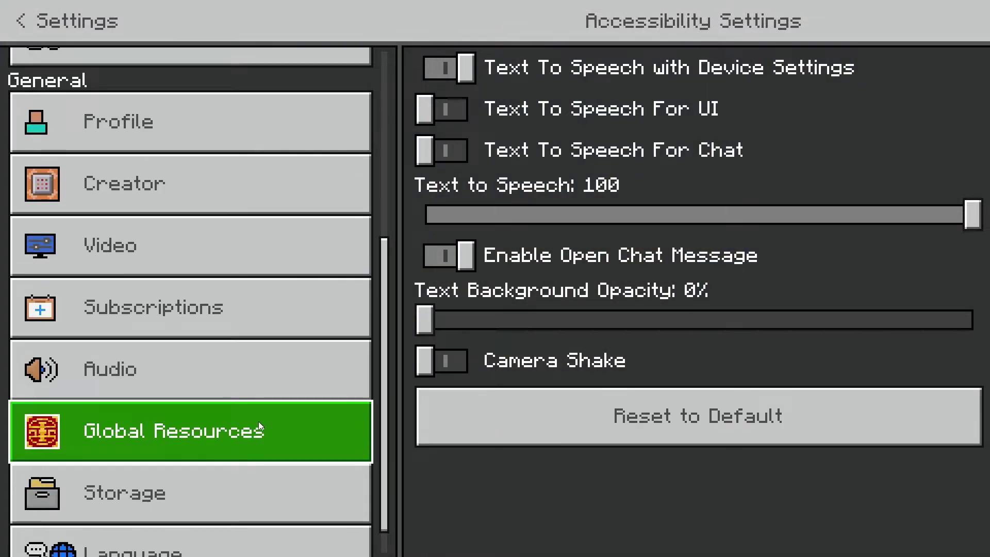
{"action": "left_click", "coordinate": [233, 471]}
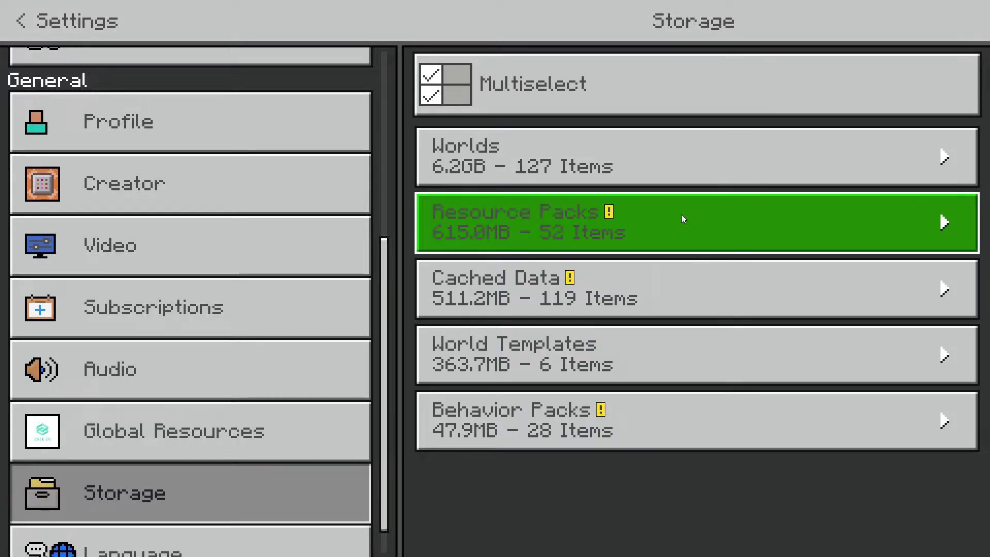
{"action": "left_click", "coordinate": [683, 219]}
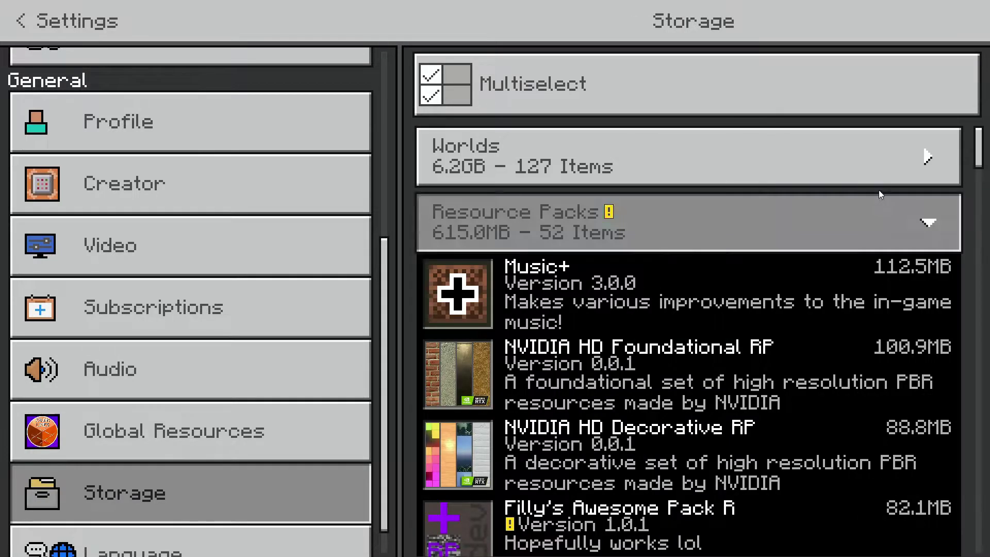
{"action": "scroll", "coordinate": [735, 259], "scroll_direction": "down", "scroll_amount": 10}
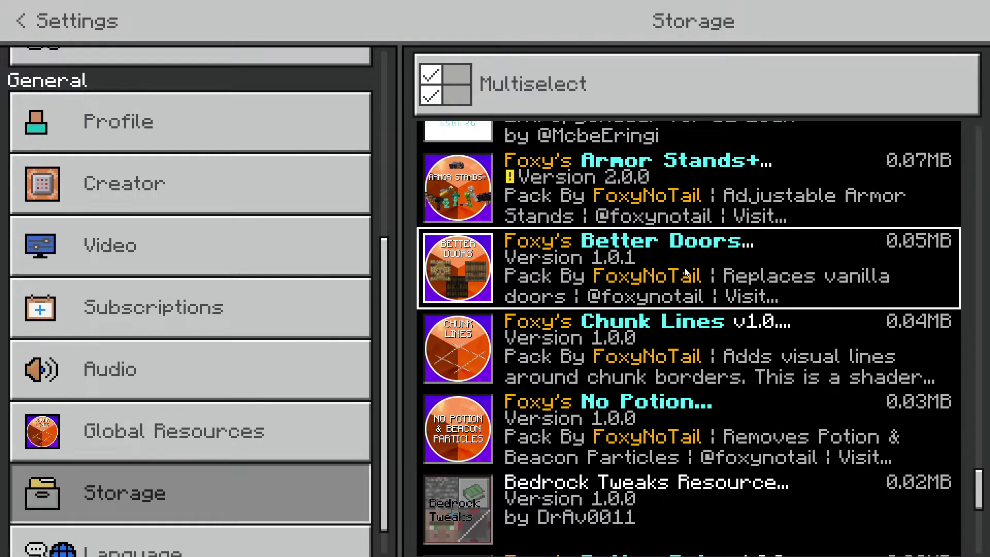
{"action": "left_click", "coordinate": [734, 259]}
{"action": "scroll", "coordinate": [536, 196], "scroll_direction": "up", "scroll_amount": 1}
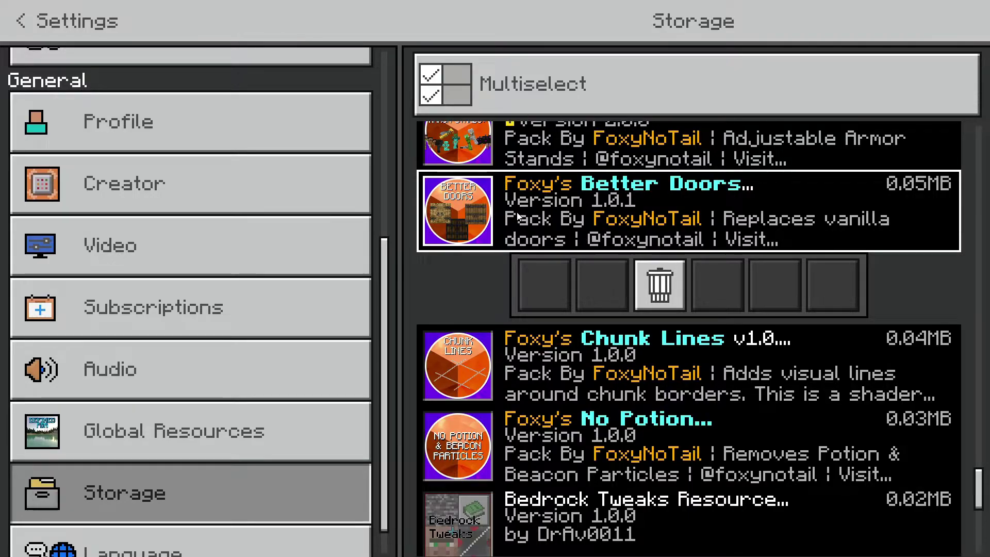
{"action": "left_click", "coordinate": [170, 416]}
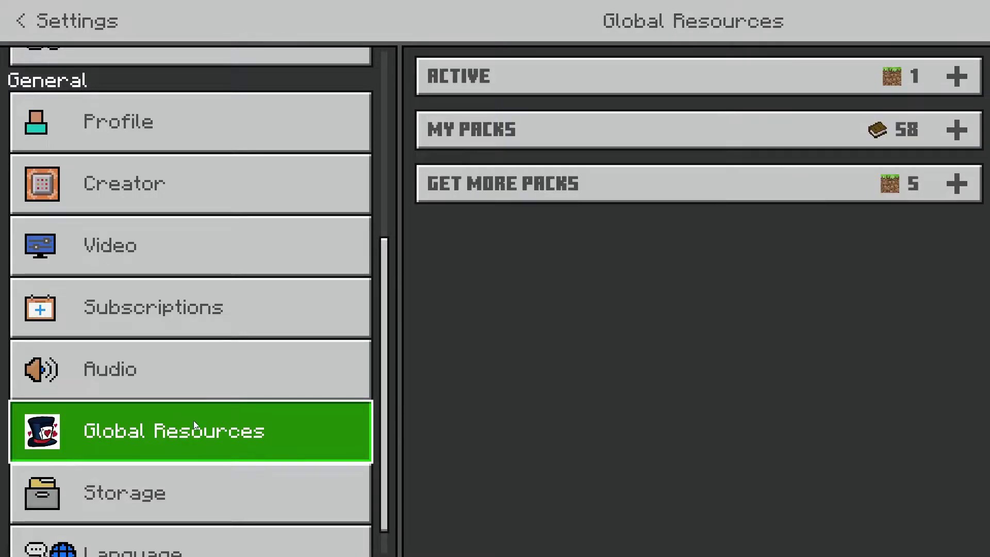
Activate Foxy's Better Doors from My Packs and confirm it appears in the Active list
{"action": "left_click", "coordinate": [595, 135]}
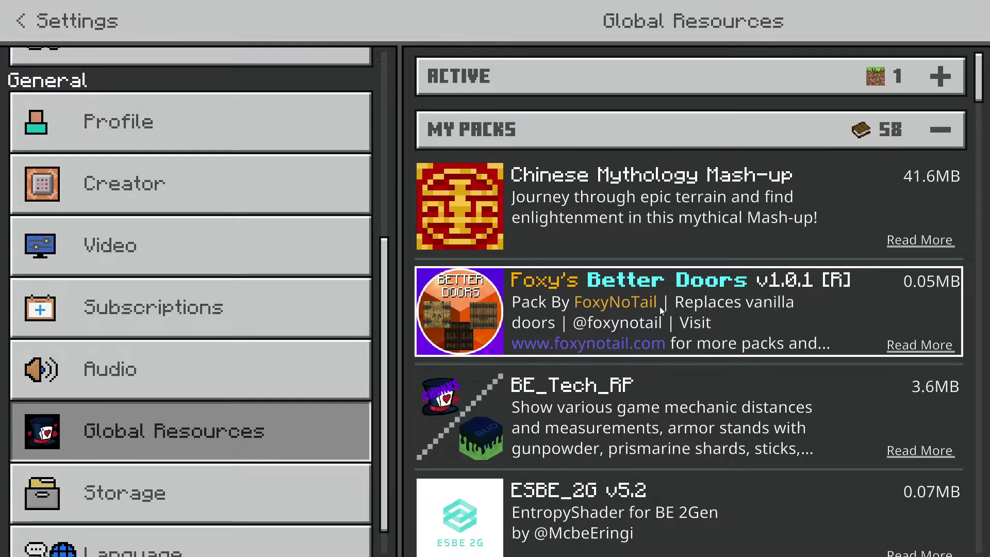
{"action": "left_click", "coordinate": [611, 301]}
{"action": "left_click", "coordinate": [647, 387]}
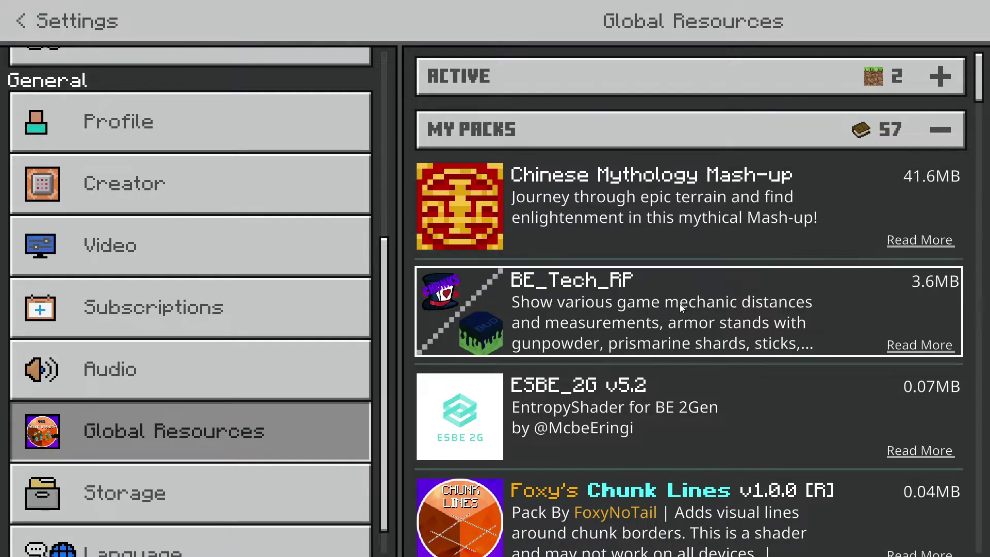
{"action": "left_click", "coordinate": [617, 68]}
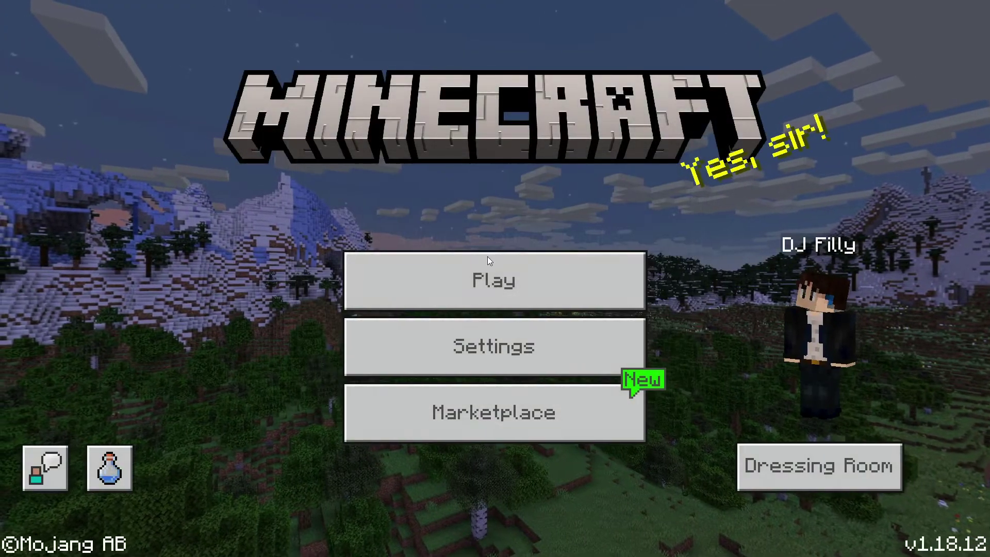
Select Play to open the Worlds list for editing Testing World
{"action": "left_click", "coordinate": [488, 257]}
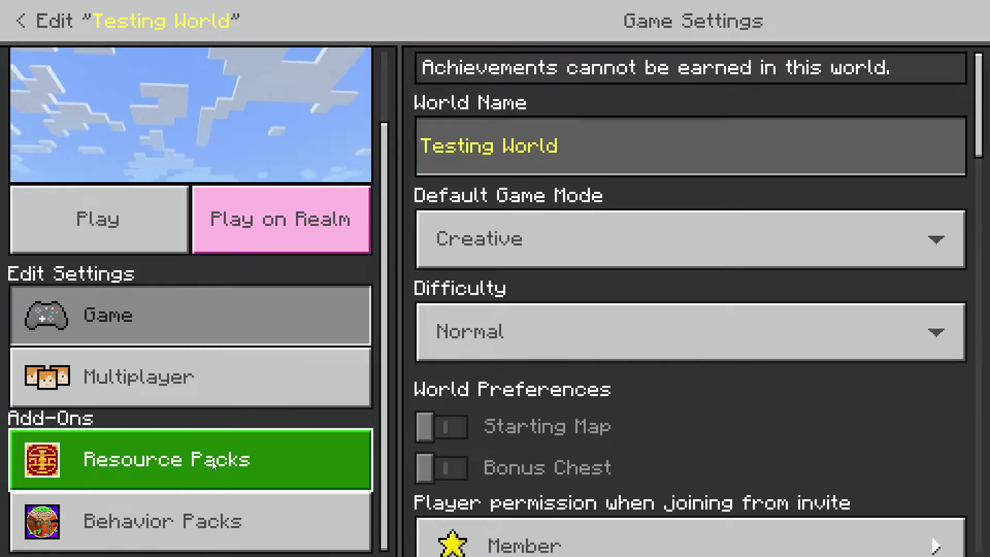
Activate Foxy's Better Doors from My Packs in Testing World's resource packs, above Filly
{"action": "left_click", "coordinate": [233, 462]}
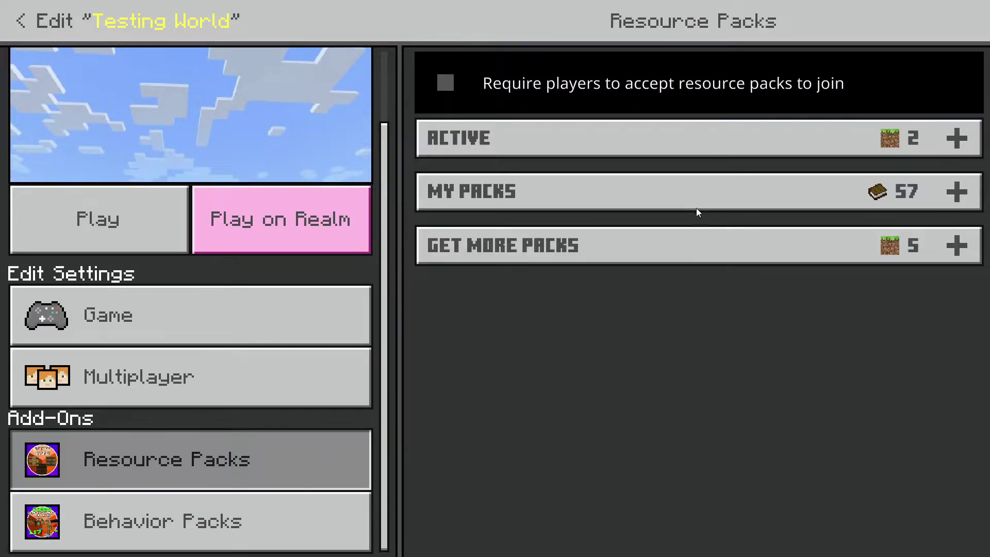
{"action": "left_click", "coordinate": [688, 154]}
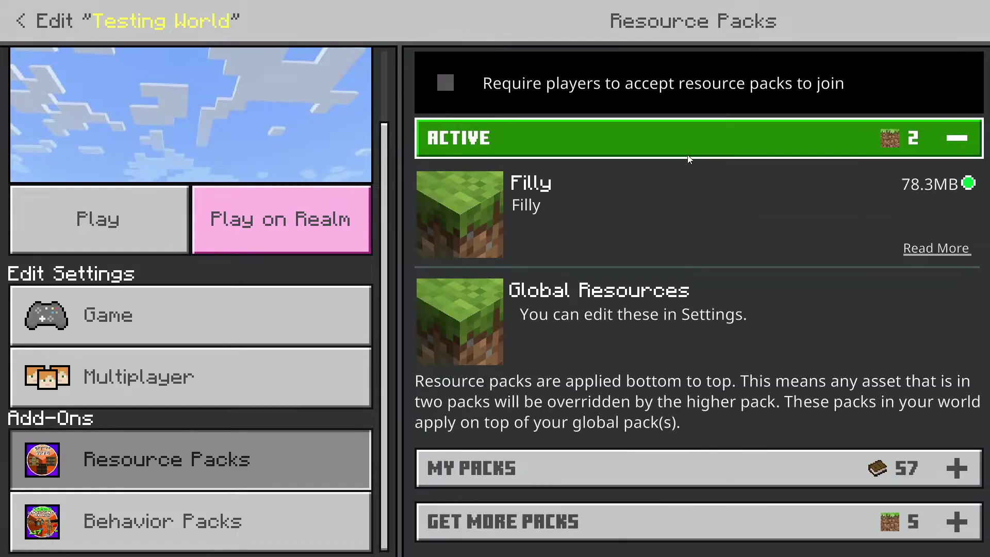
{"action": "left_click", "coordinate": [703, 462]}
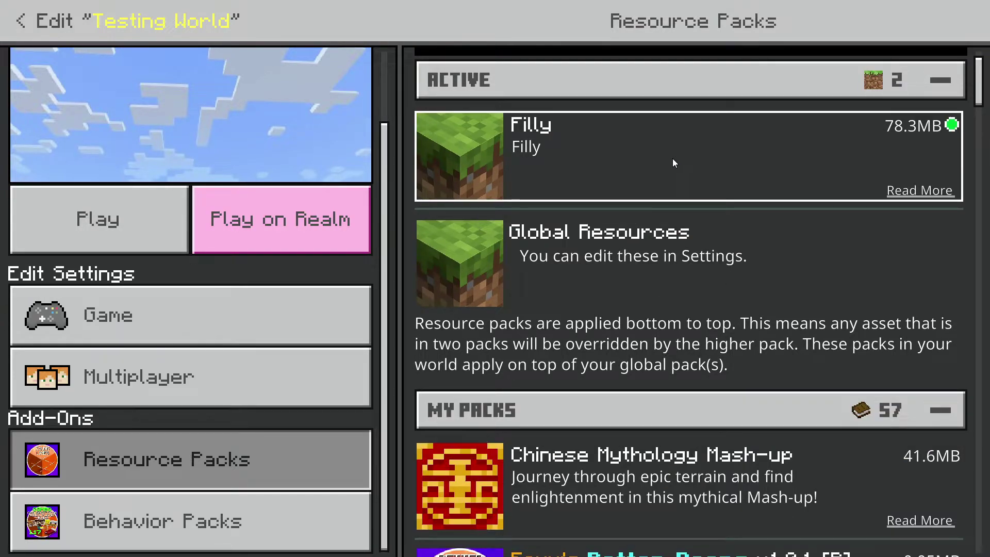
{"action": "scroll", "coordinate": [657, 342], "scroll_direction": "down", "scroll_amount": 6}
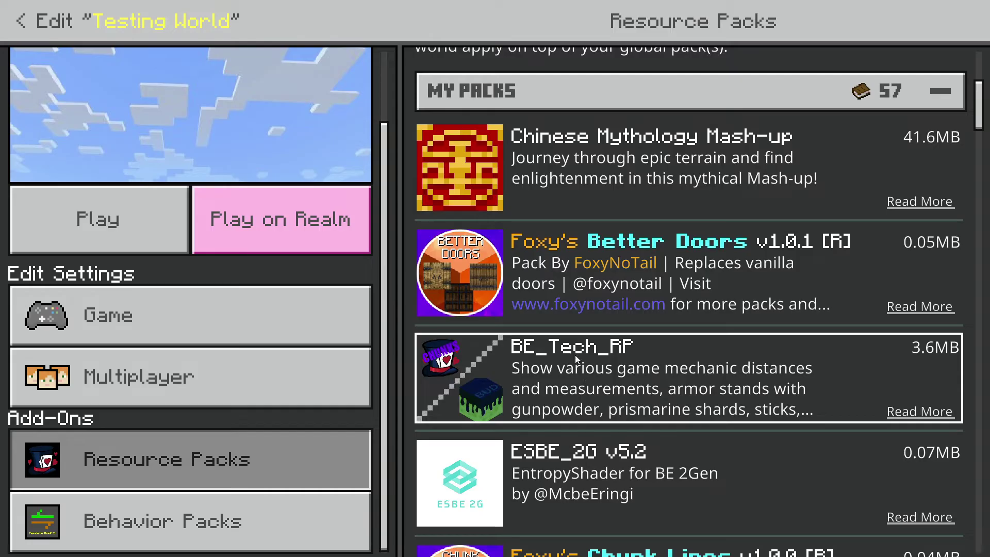
{"action": "left_click", "coordinate": [661, 265]}
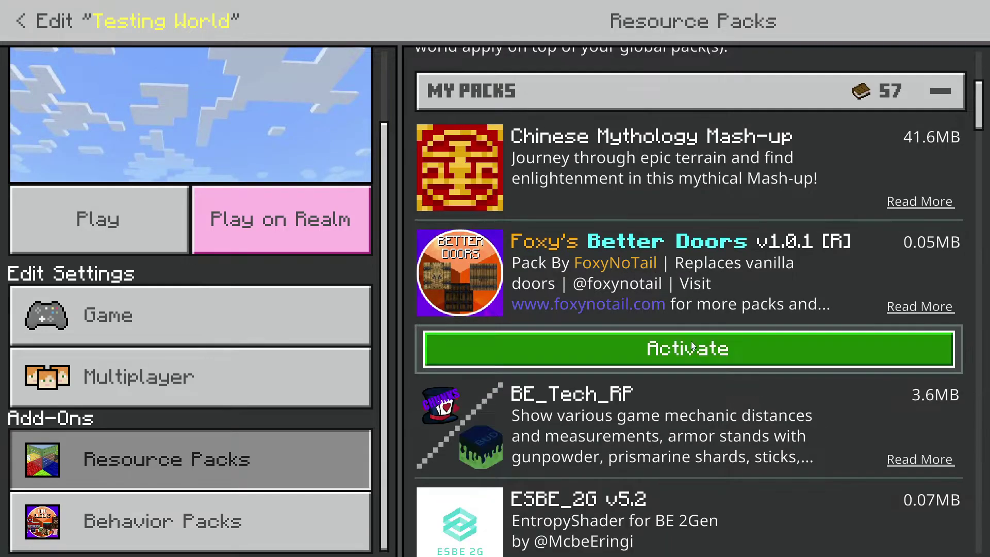
{"action": "left_click", "coordinate": [691, 342]}
{"action": "scroll", "coordinate": [692, 345], "scroll_direction": "up", "scroll_amount": 3}
{"action": "scroll", "coordinate": [694, 349], "scroll_direction": "up", "scroll_amount": 3}
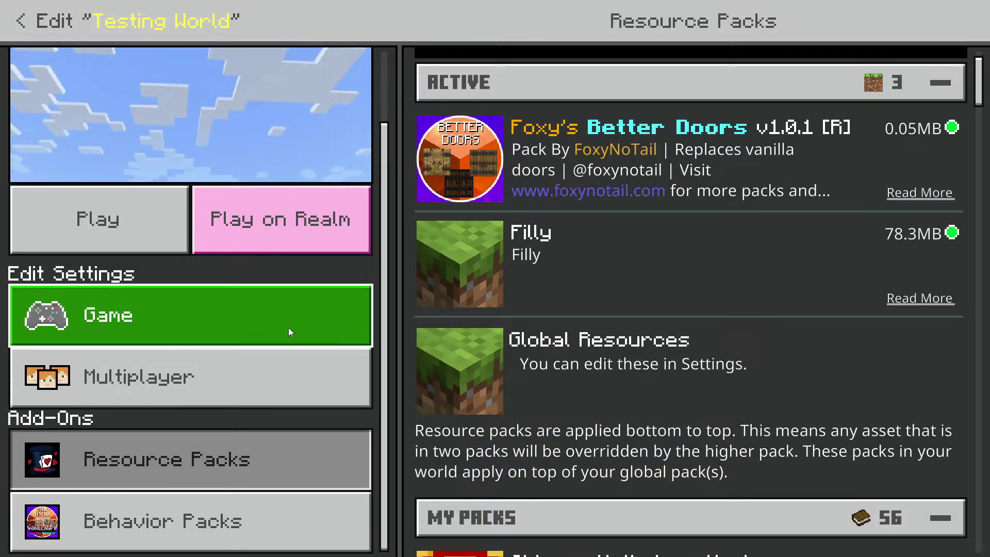
{"action": "scroll", "coordinate": [299, 317], "scroll_direction": "up", "scroll_amount": 2}
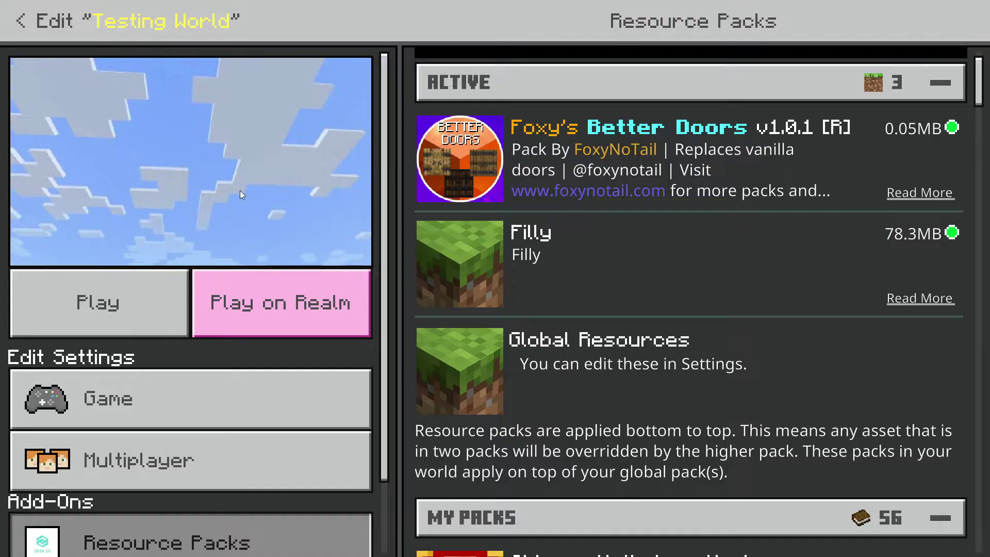
{"action": "scroll", "coordinate": [243, 177], "scroll_direction": "down", "scroll_amount": 2}
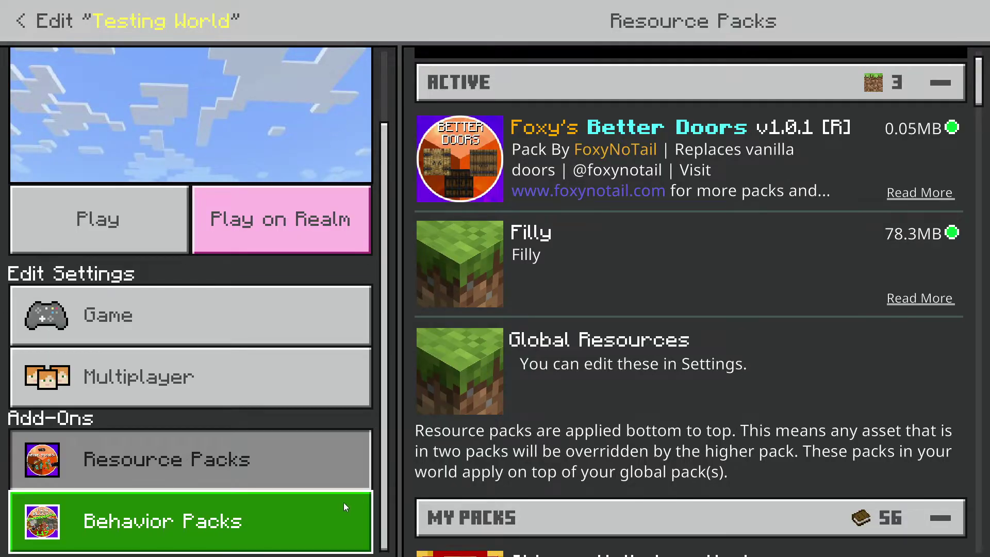
Activate the Armor Stands+ & Markers [COMBO] behavior pack, accepting that achievements turn off
{"action": "left_click", "coordinate": [208, 531]}
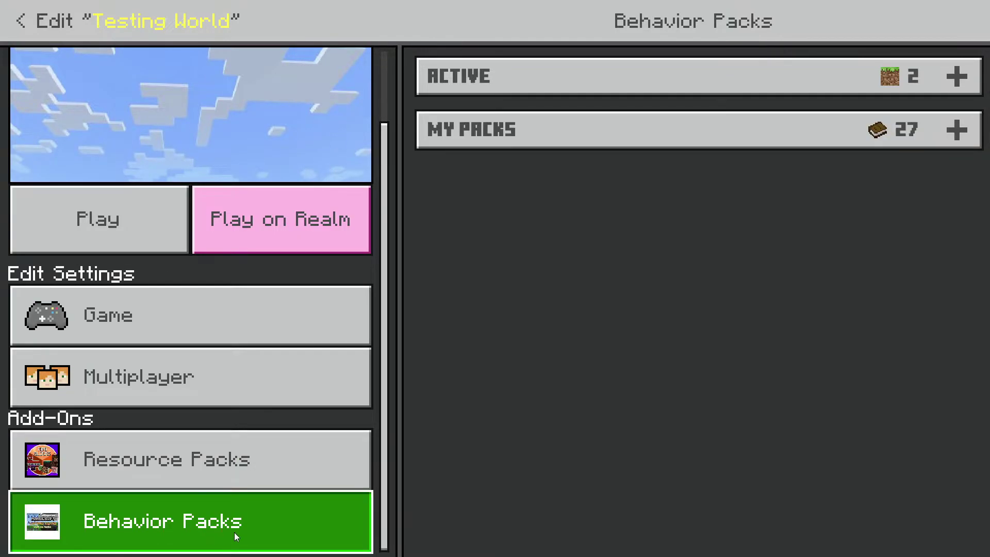
{"action": "left_click", "coordinate": [611, 139]}
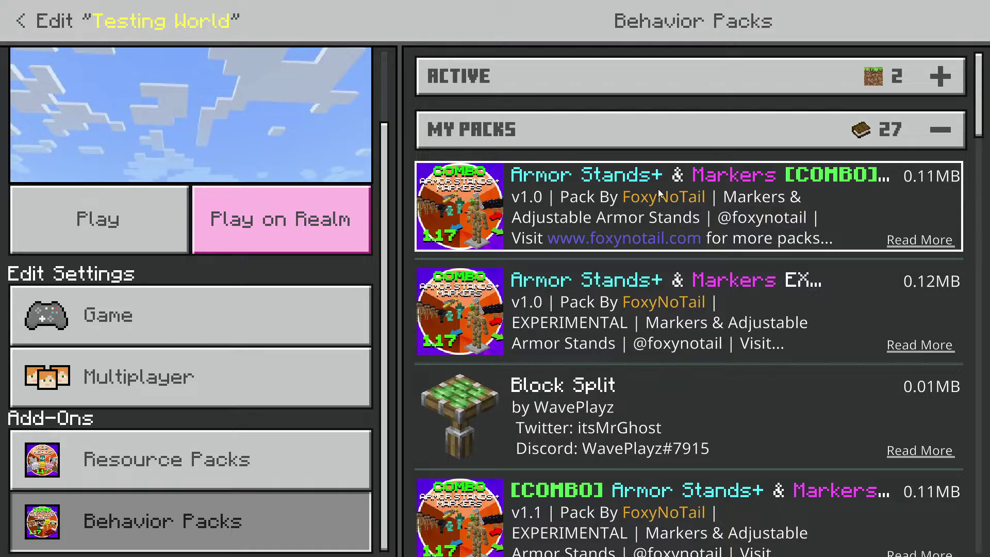
{"action": "left_click", "coordinate": [563, 198]}
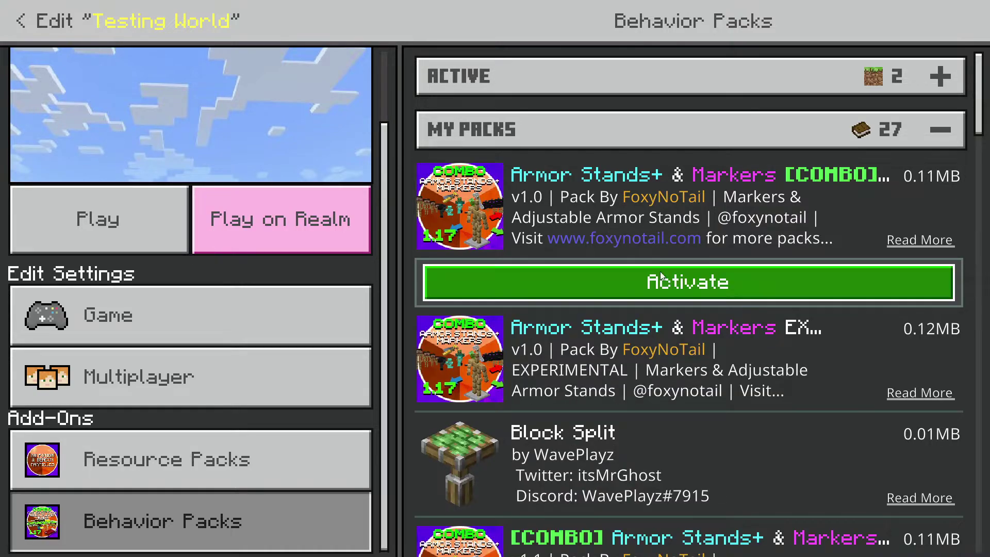
{"action": "left_click", "coordinate": [674, 282]}
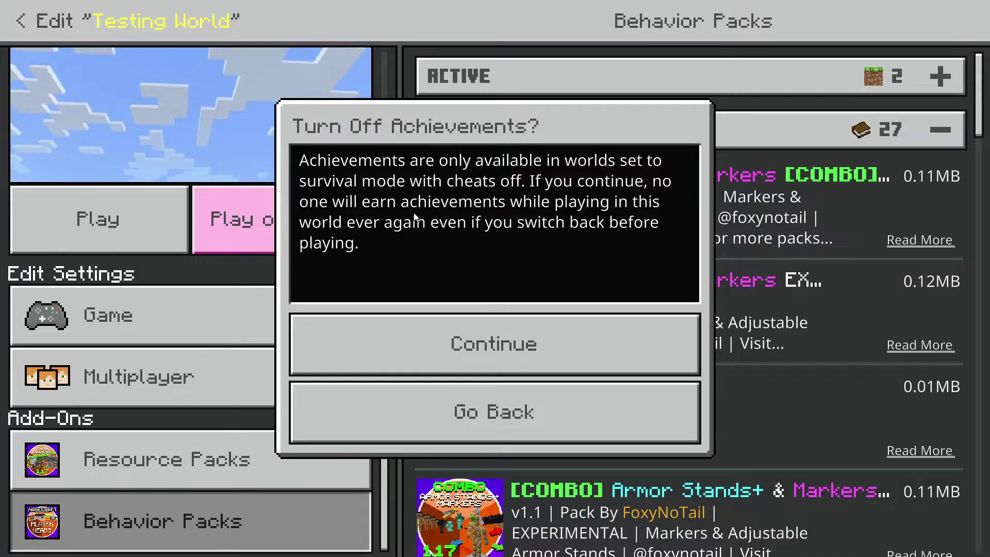
{"action": "left_click", "coordinate": [570, 336]}
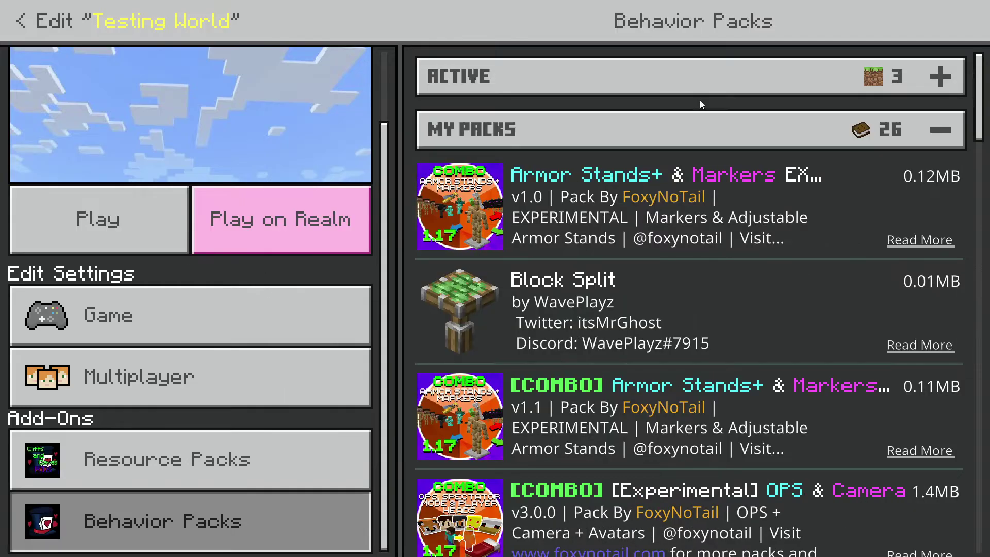
Check the active behavior packs, leave the world settings and bring the Downloads folder forward
{"action": "left_click", "coordinate": [698, 82]}
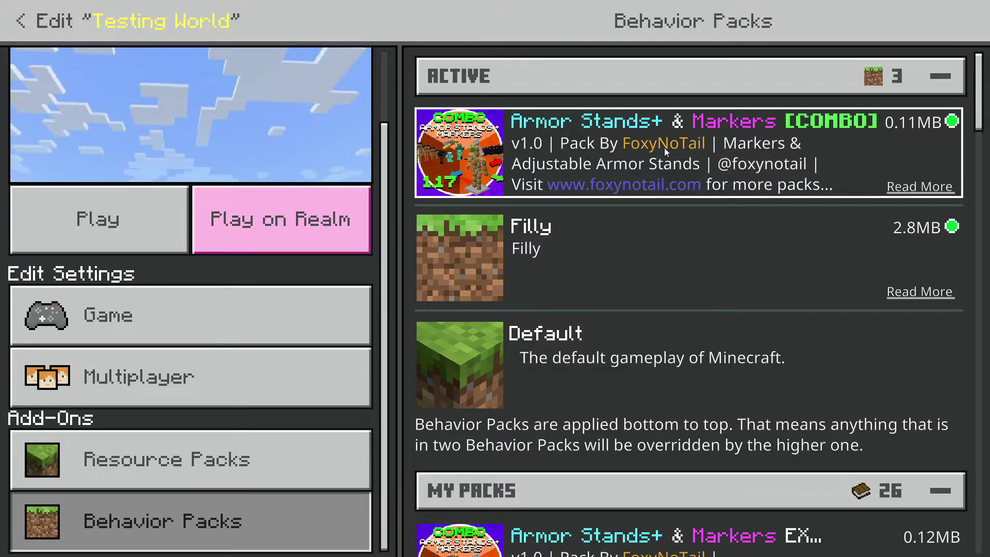
{"action": "key", "text": "Escape"}
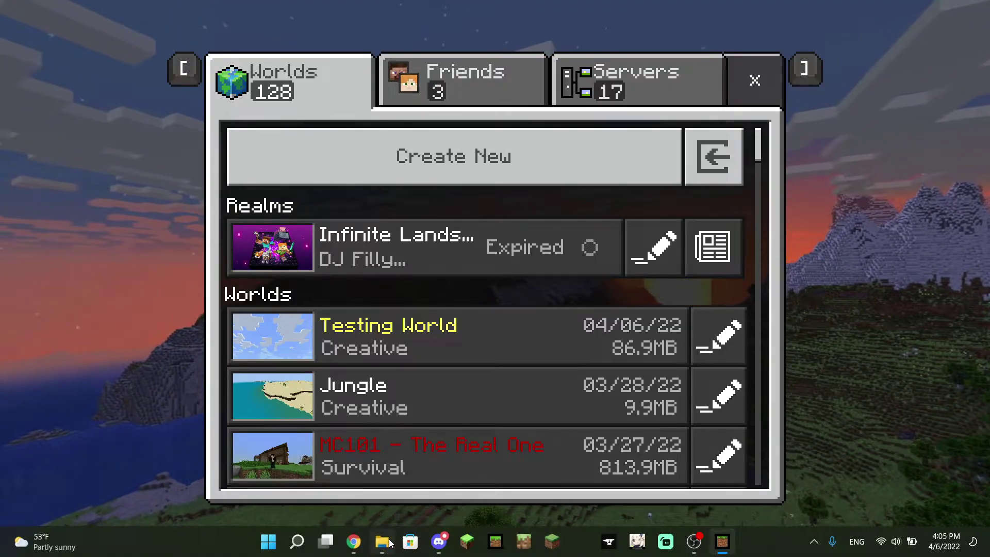
{"action": "left_click", "coordinate": [382, 542]}
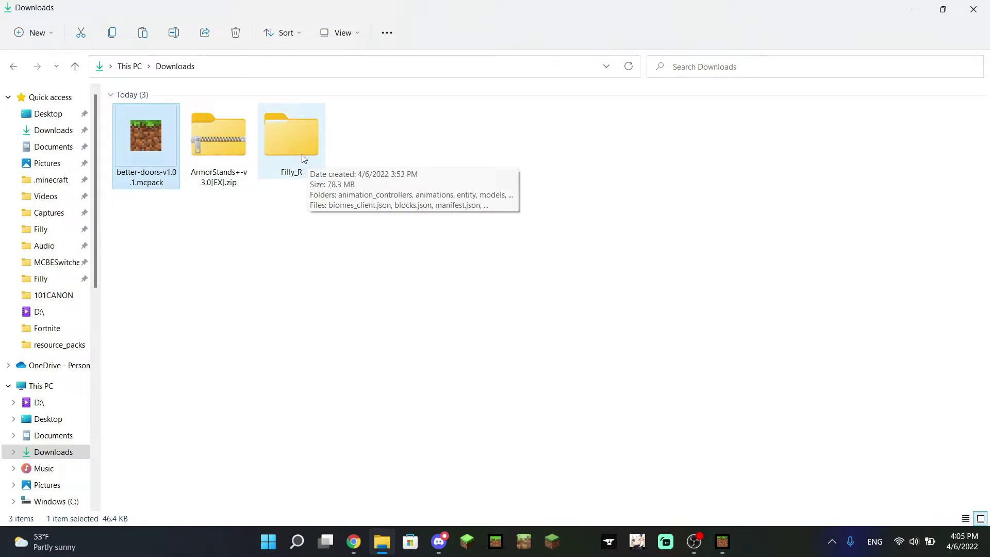
Extract the ArmorStands+-v3.0[EX].zip archive into its own folder in Downloads
{"action": "left_click", "coordinate": [230, 147]}
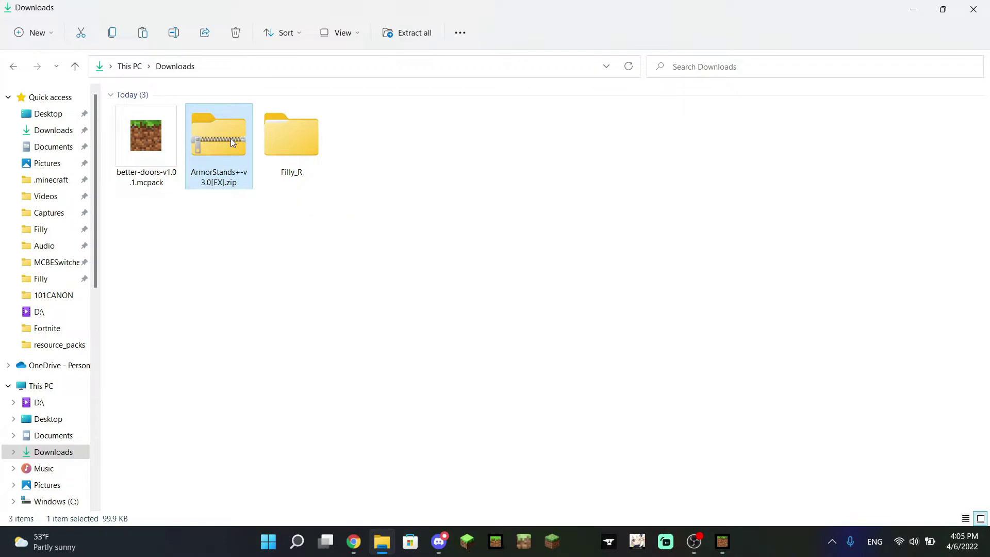
{"action": "right_click", "coordinate": [231, 139]}
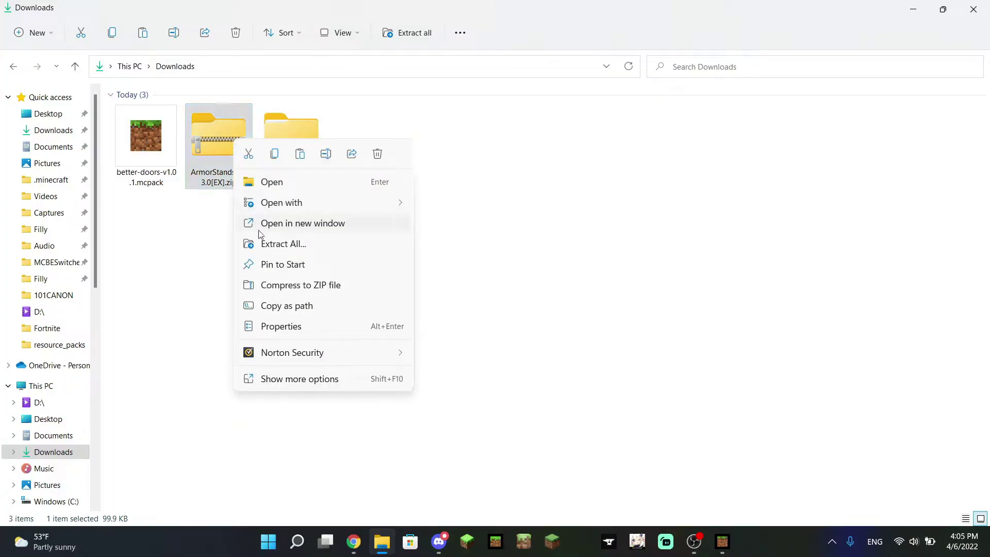
{"action": "left_click", "coordinate": [268, 243]}
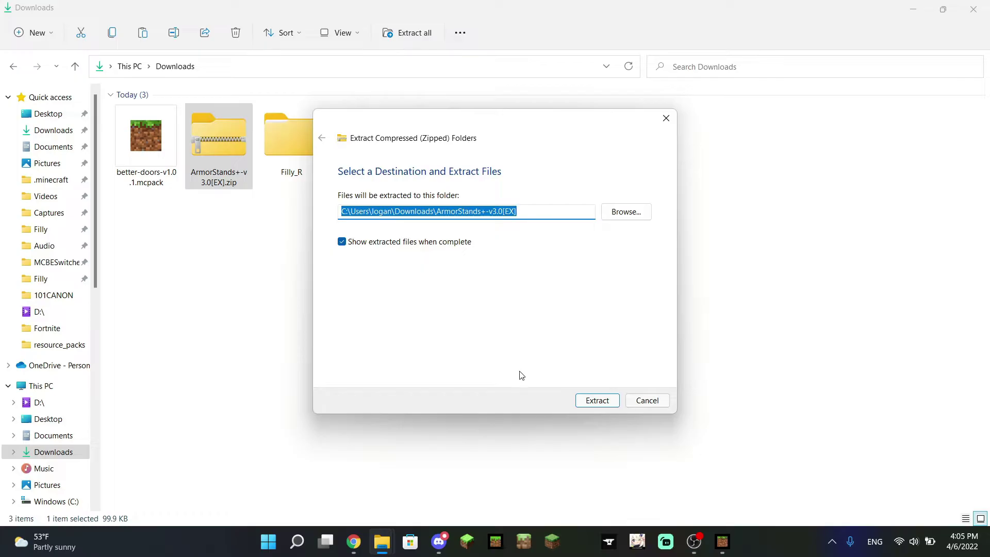
{"action": "left_click", "coordinate": [598, 401]}
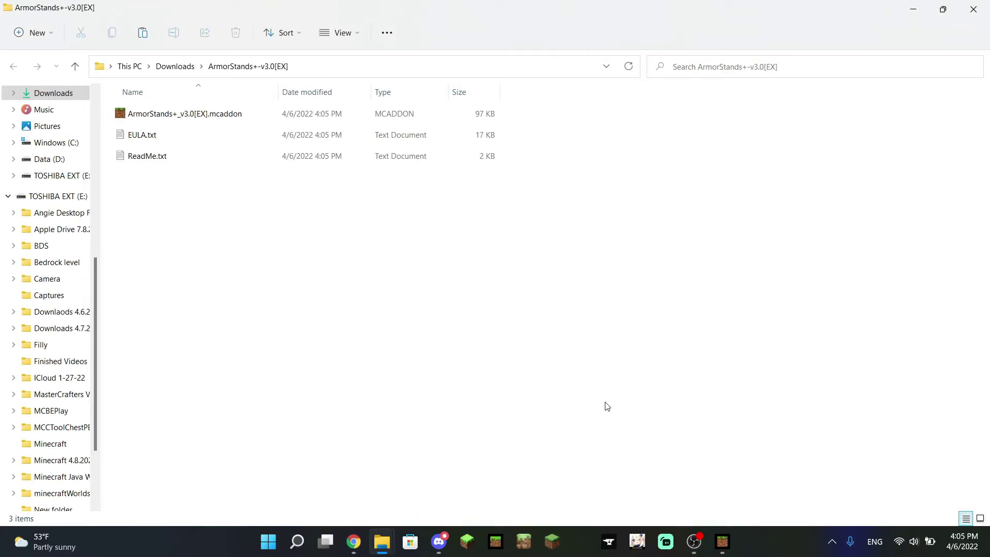
{"action": "left_click", "coordinate": [974, 9]}
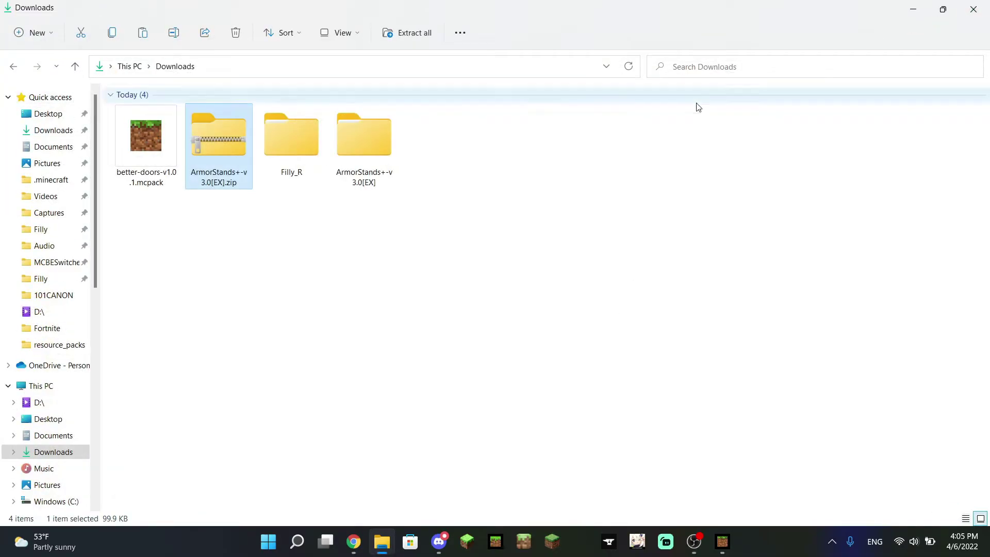
Look inside the extracted ArmorStands+-v3.0[EX] folder, return to Downloads and select Filly_R
{"action": "double_click", "coordinate": [373, 150]}
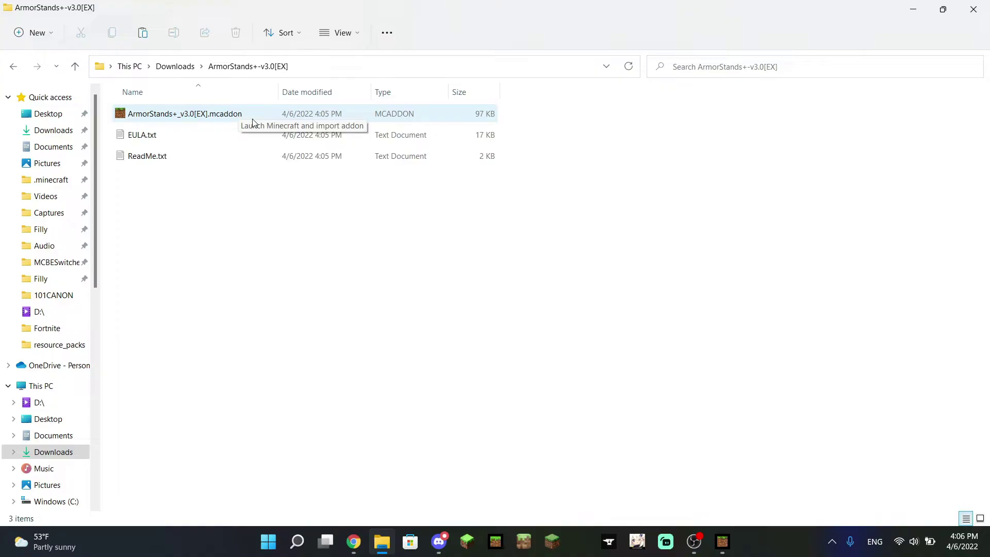
{"action": "left_click", "coordinate": [176, 66]}
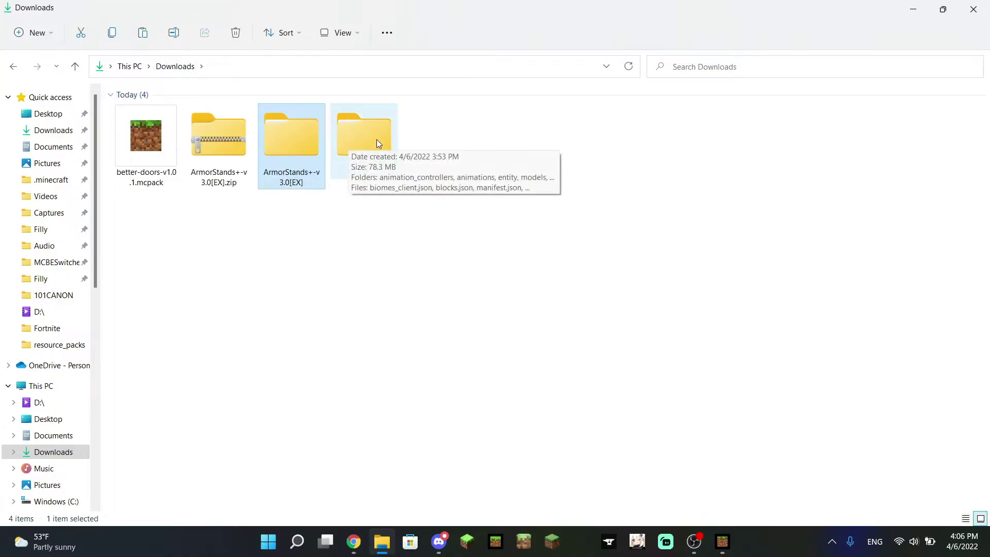
{"action": "left_click", "coordinate": [369, 145]}
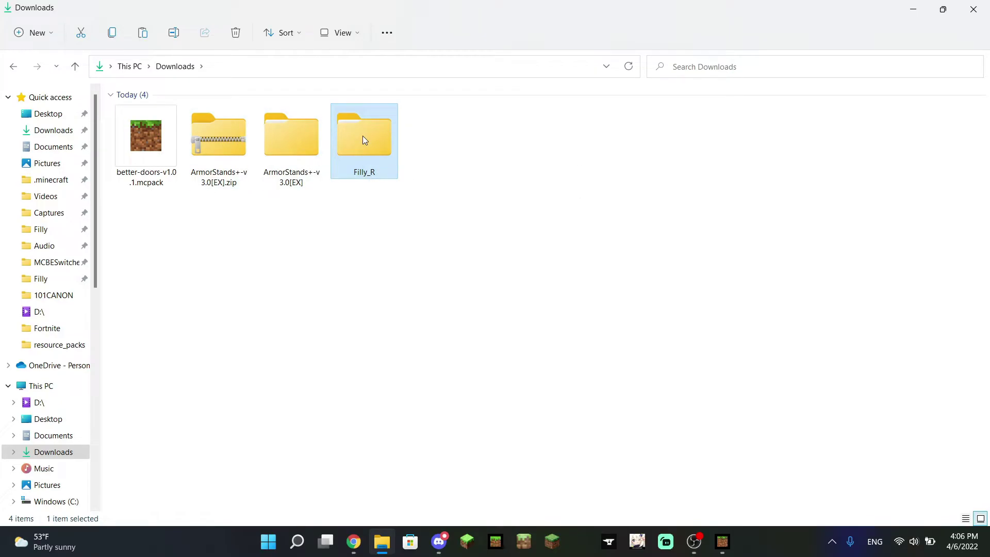
{"action": "mouse_move", "coordinate": [363, 136]}
{"action": "mouse_move", "coordinate": [300, 544]}
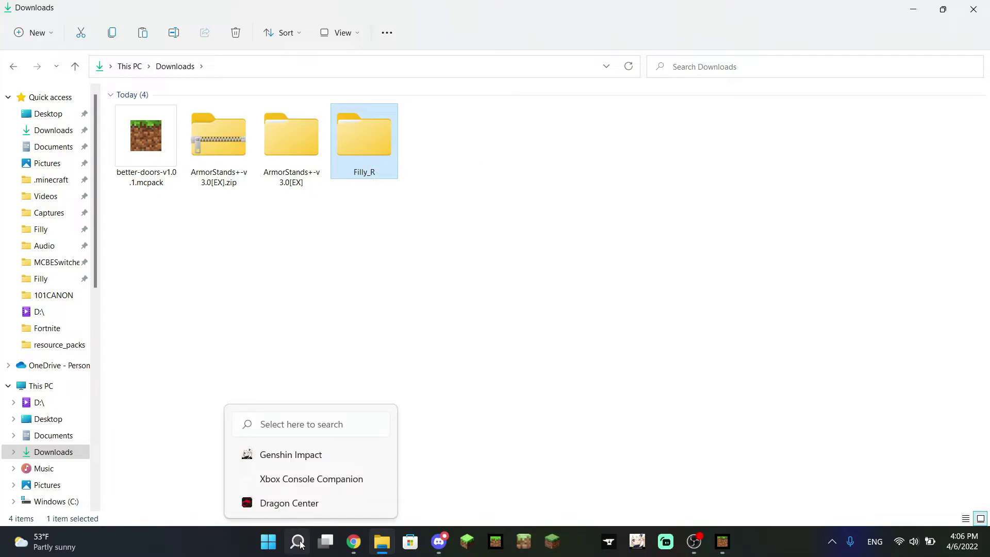
Run %appdata% from the Start button's Run prompt, then go up to AppData
{"action": "right_click", "coordinate": [270, 545]}
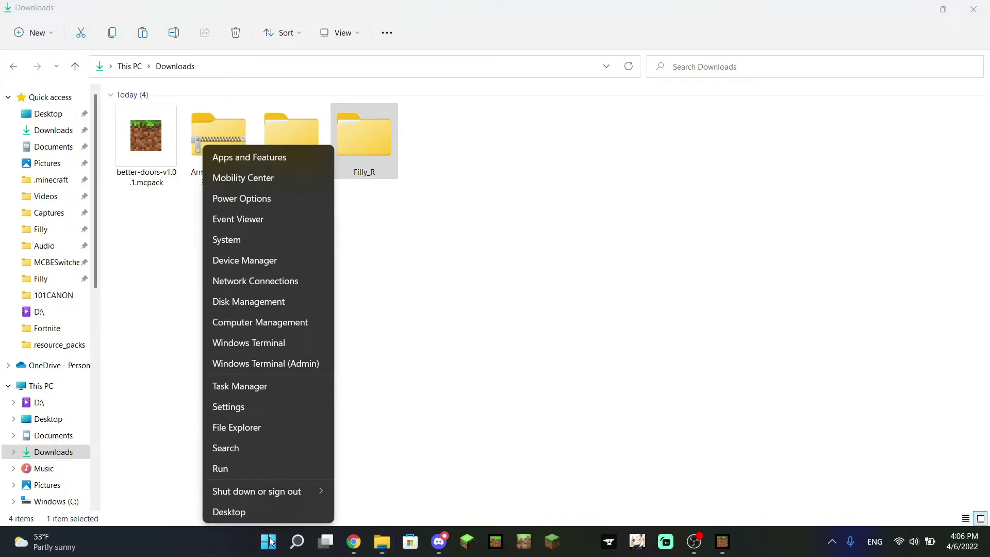
{"action": "left_click", "coordinate": [229, 468]}
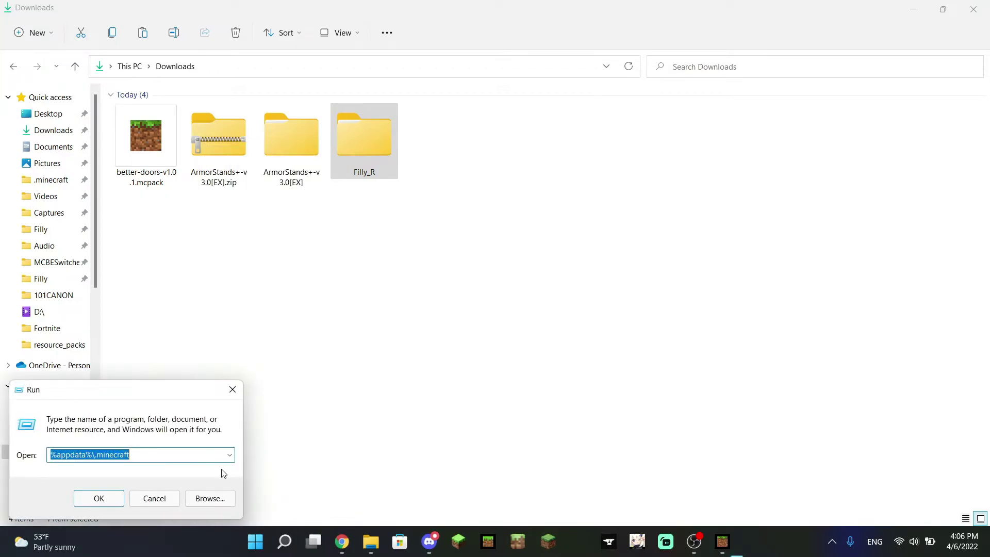
{"action": "key", "text": "BackSpace"}
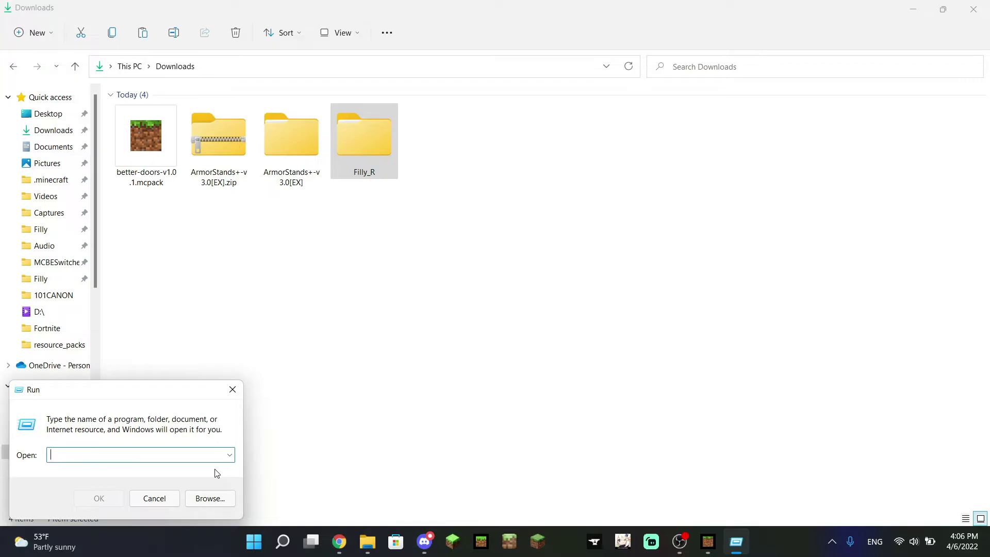
{"action": "type", "text": "%app"}
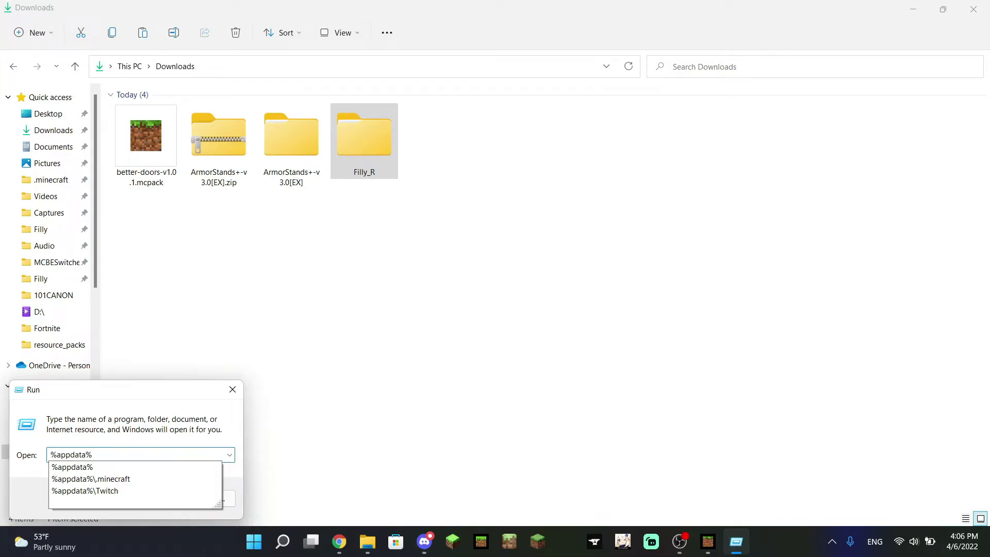
{"action": "type", "text": "data%"}
{"action": "key", "text": "Return"}
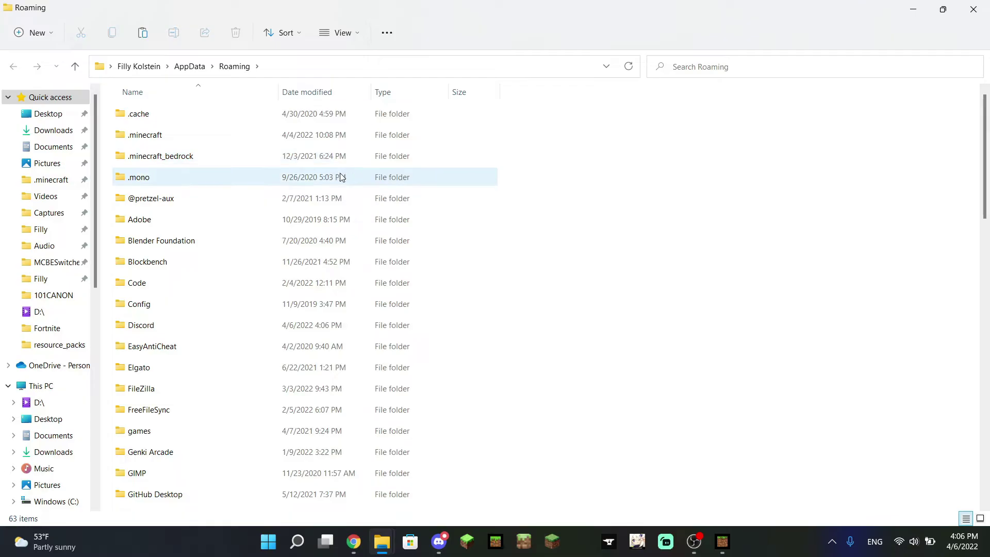
{"action": "left_click", "coordinate": [189, 66]}
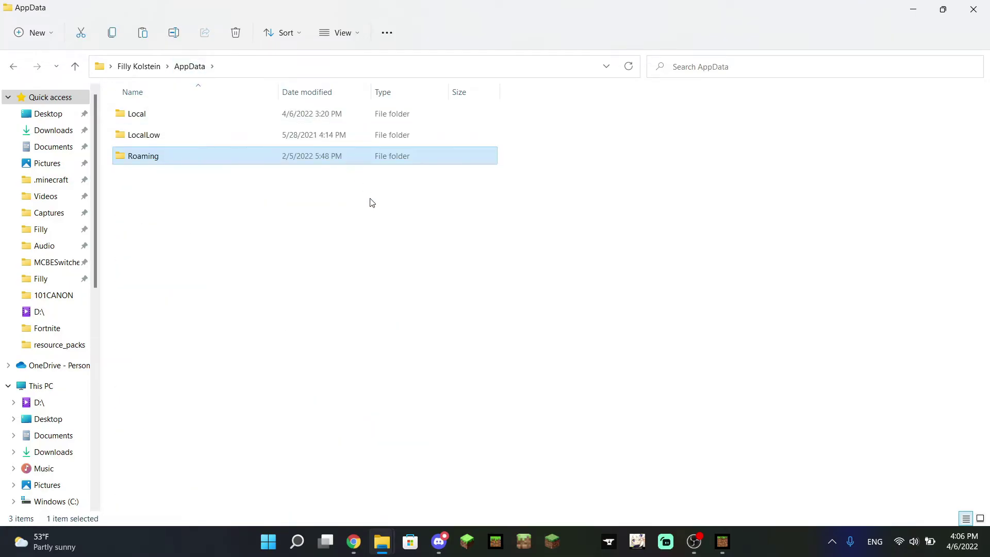
{"action": "left_click", "coordinate": [259, 207]}
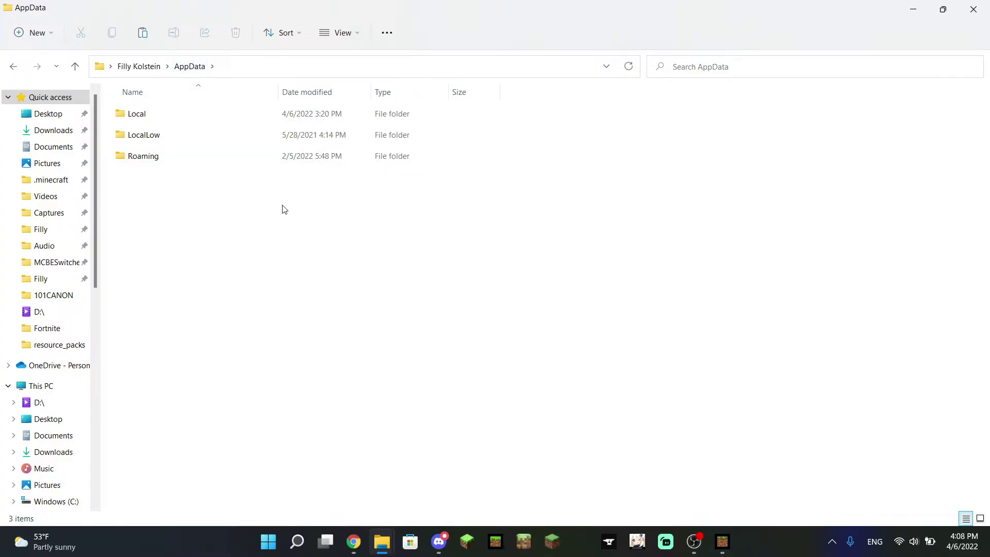
{"action": "left_click", "coordinate": [346, 35]}
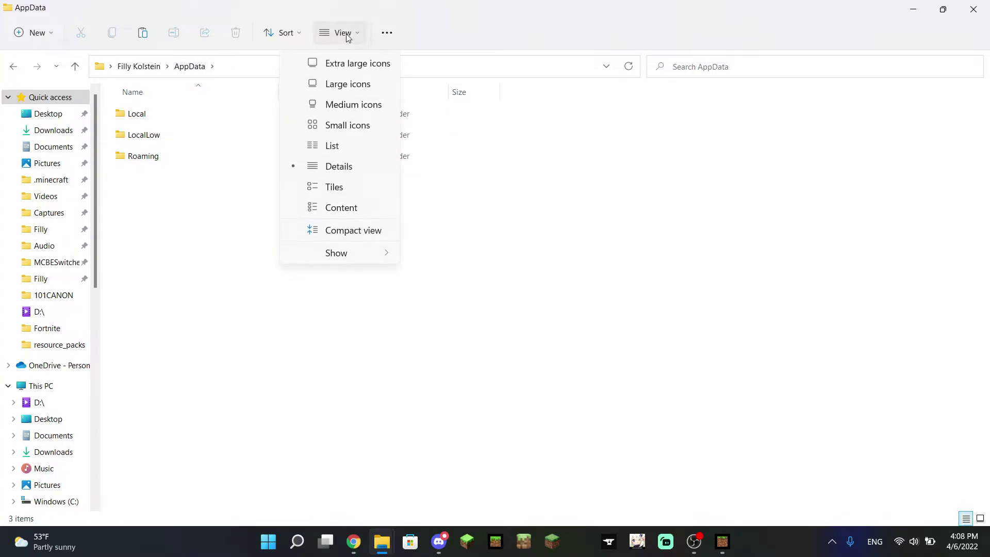
{"action": "mouse_move", "coordinate": [370, 262]}
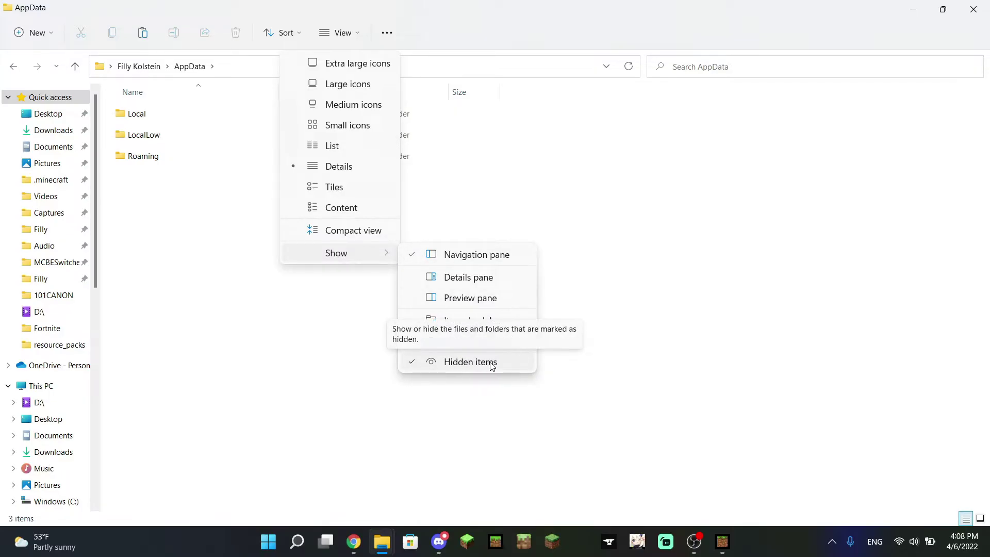
{"action": "left_click", "coordinate": [682, 319]}
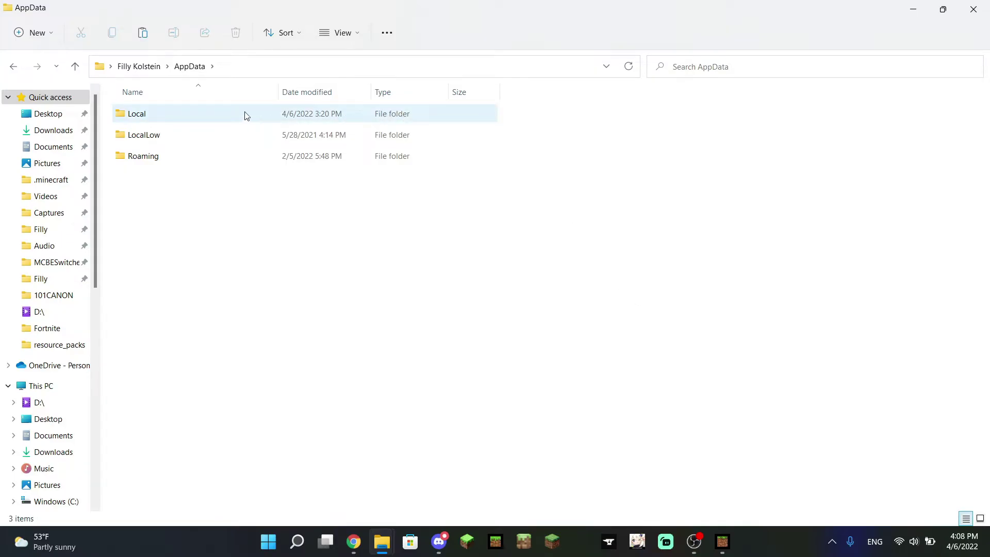
Browse Local > Packages > Microsoft.MinecraftUWP_8wekyb3d8bbwe > LocalState > games > com.mojang
{"action": "double_click", "coordinate": [148, 116]}
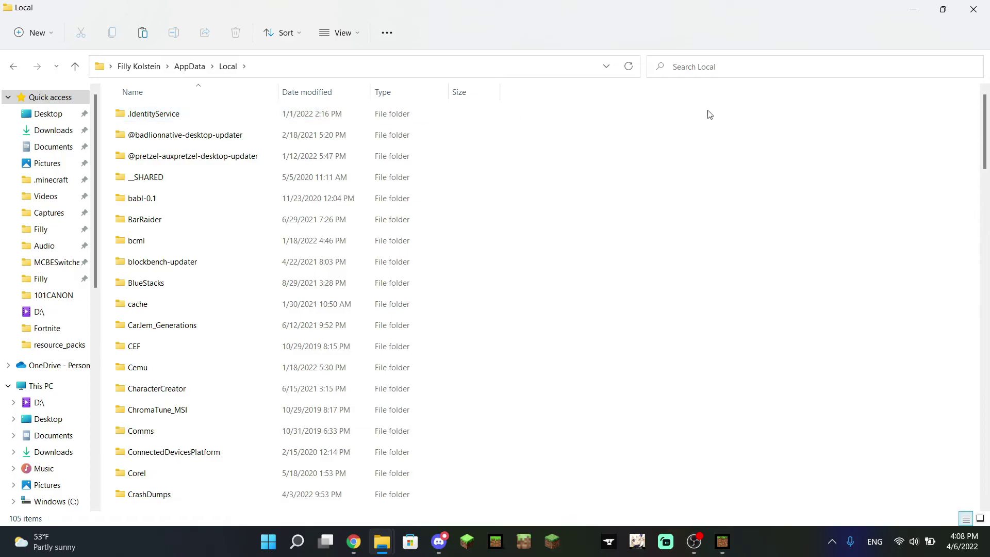
{"action": "left_click_drag", "start_coordinate": [985, 120], "coordinate": [988, 345]}
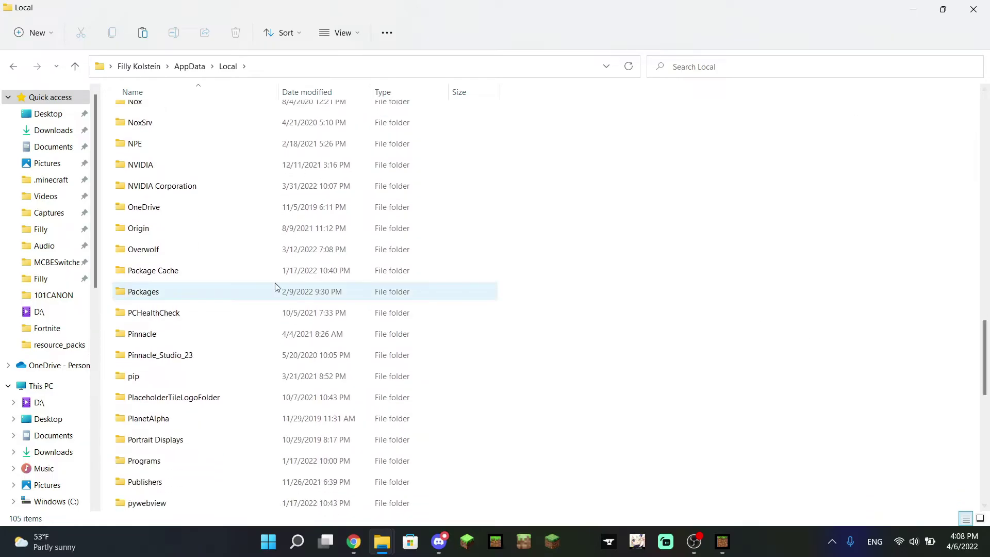
{"action": "double_click", "coordinate": [164, 292]}
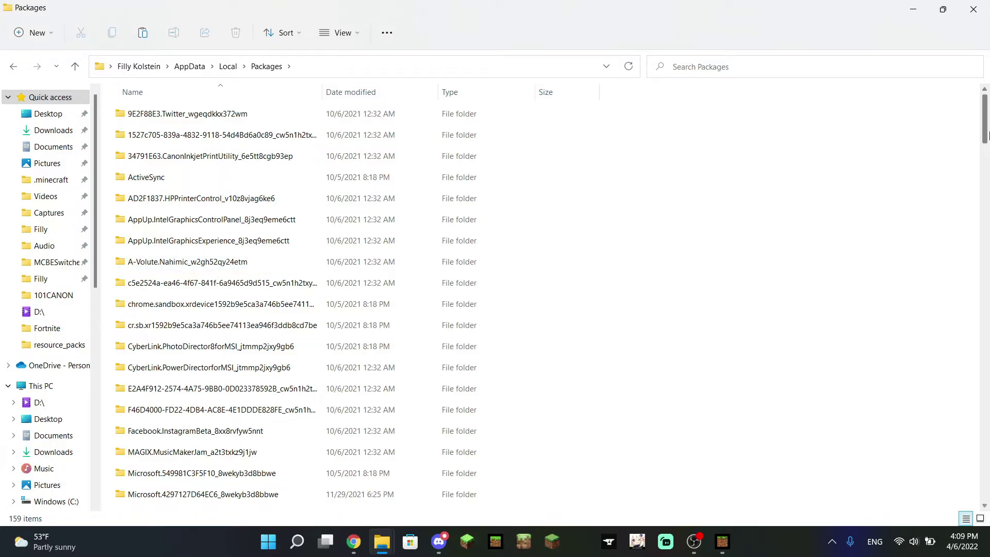
{"action": "left_click_drag", "start_coordinate": [985, 123], "coordinate": [987, 201]}
{"action": "left_click_drag", "start_coordinate": [986, 204], "coordinate": [987, 224]}
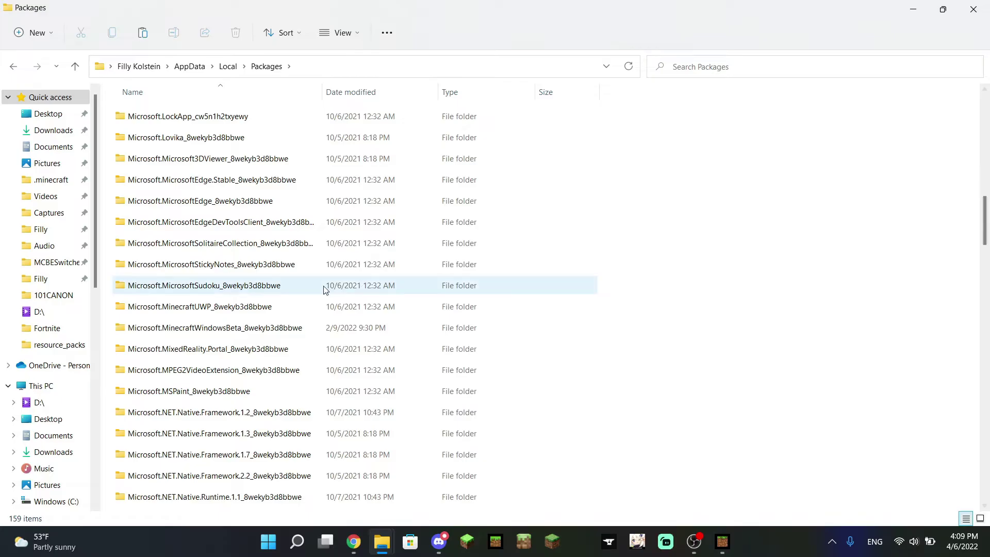
{"action": "double_click", "coordinate": [229, 307]}
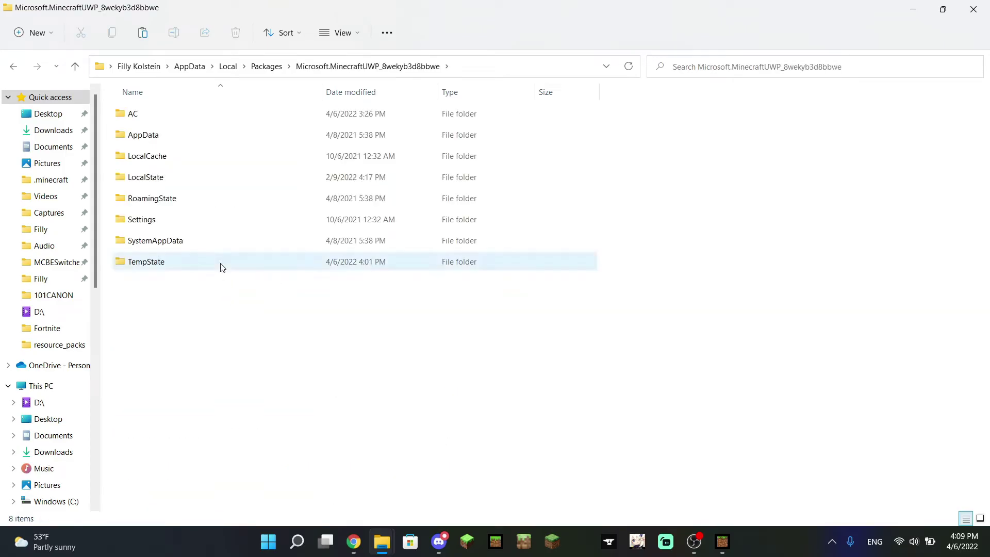
{"action": "double_click", "coordinate": [196, 179]}
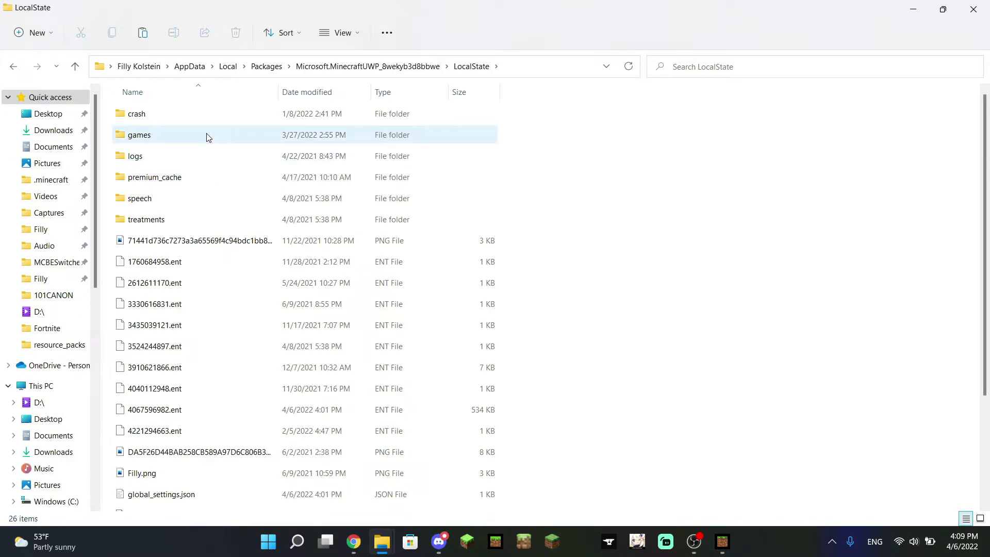
{"action": "double_click", "coordinate": [208, 137]}
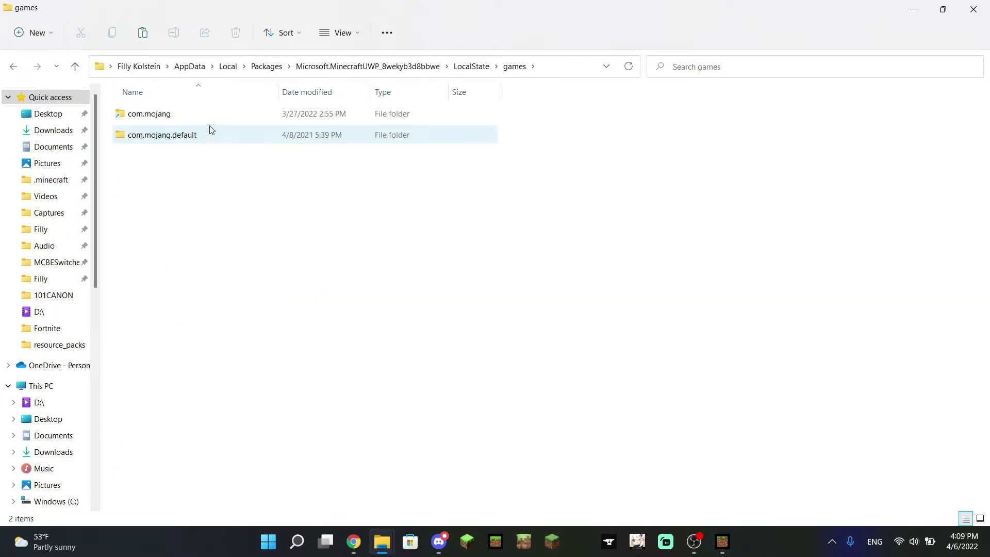
{"action": "double_click", "coordinate": [216, 116]}
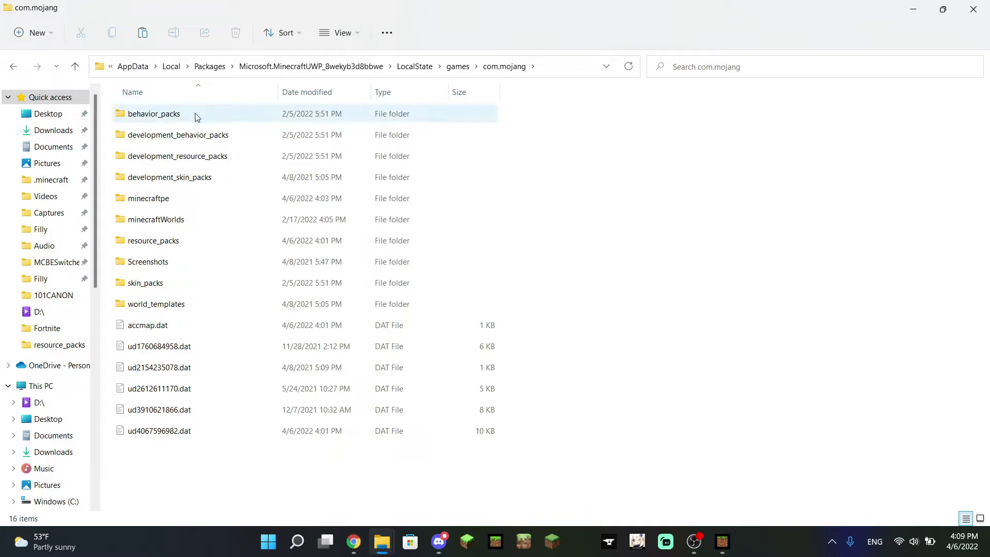
Restore the maximized com.mojang window and move it right so Downloads shows beside it
{"action": "mouse_move", "coordinate": [224, 122]}
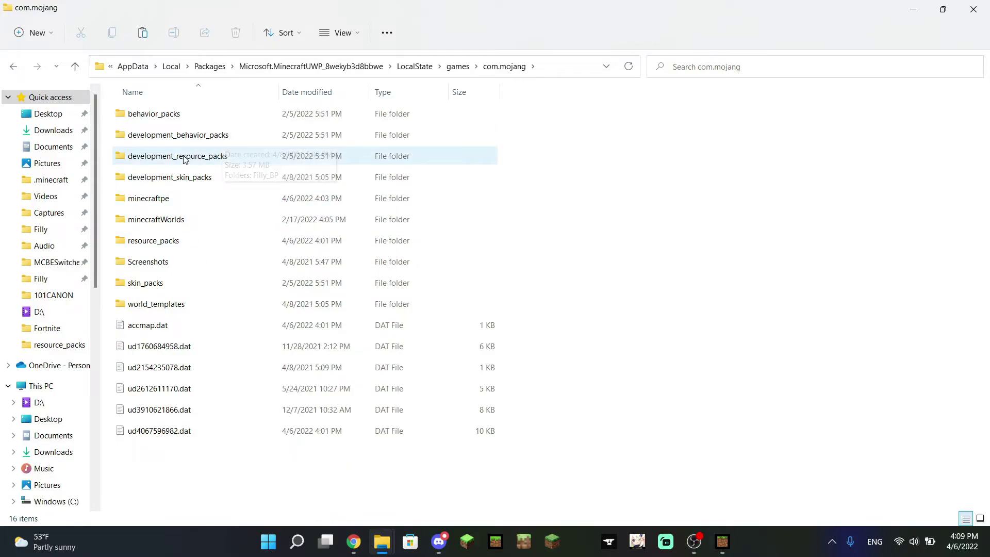
{"action": "mouse_move", "coordinate": [229, 159]}
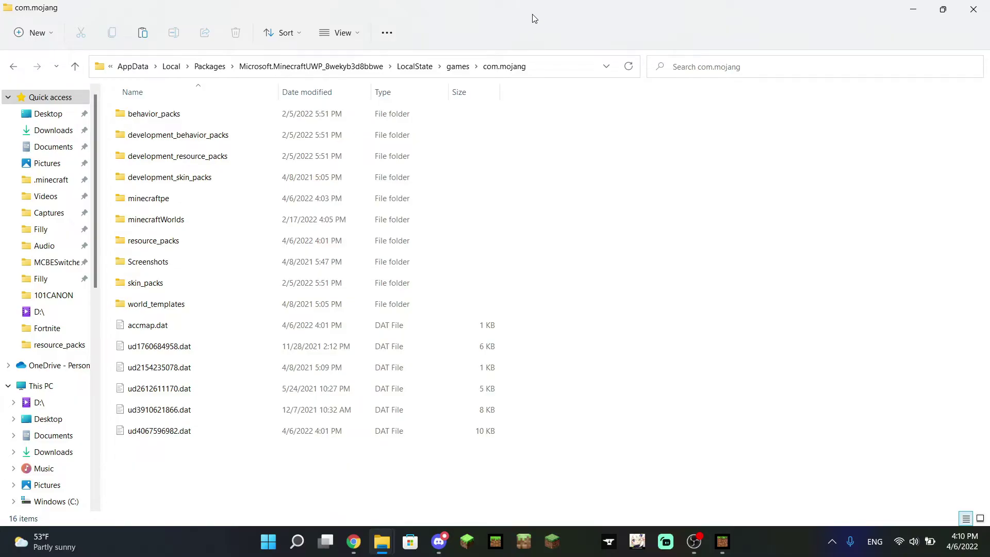
{"action": "left_click_drag", "start_coordinate": [536, 14], "coordinate": [686, 64]}
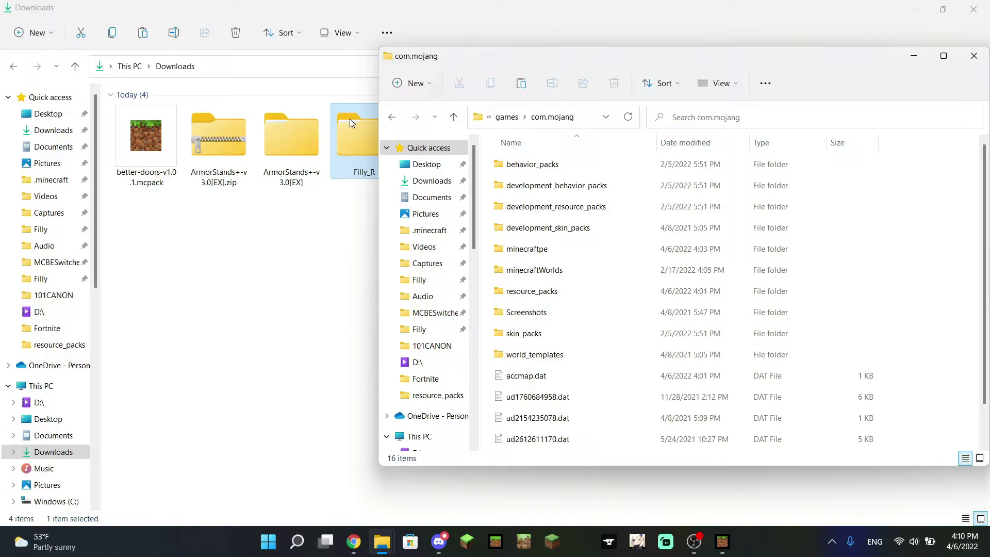
Drag Filly_R into the com.mojang window, open resource_packs, and close the Minecraft game
{"action": "left_click_drag", "start_coordinate": [353, 136], "coordinate": [561, 293]}
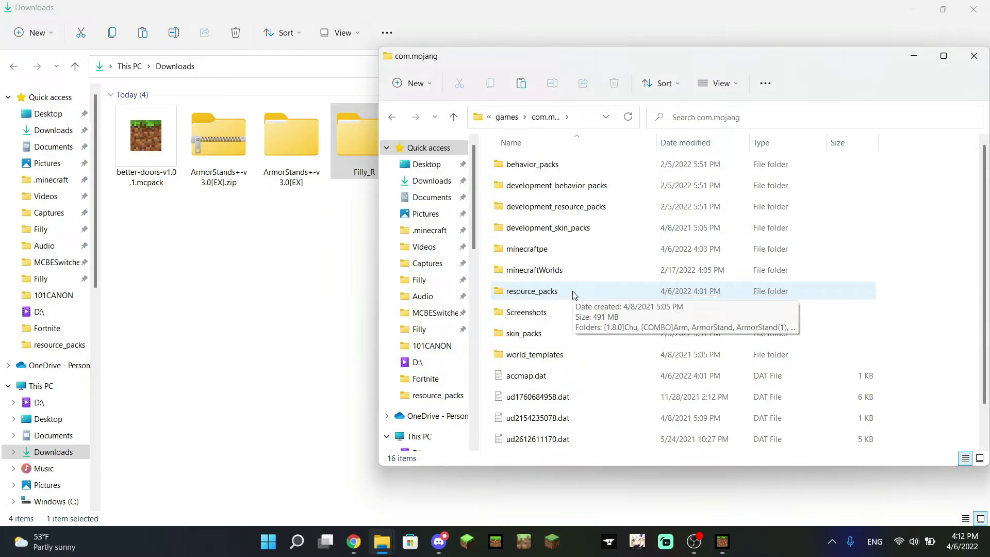
{"action": "double_click", "coordinate": [574, 294]}
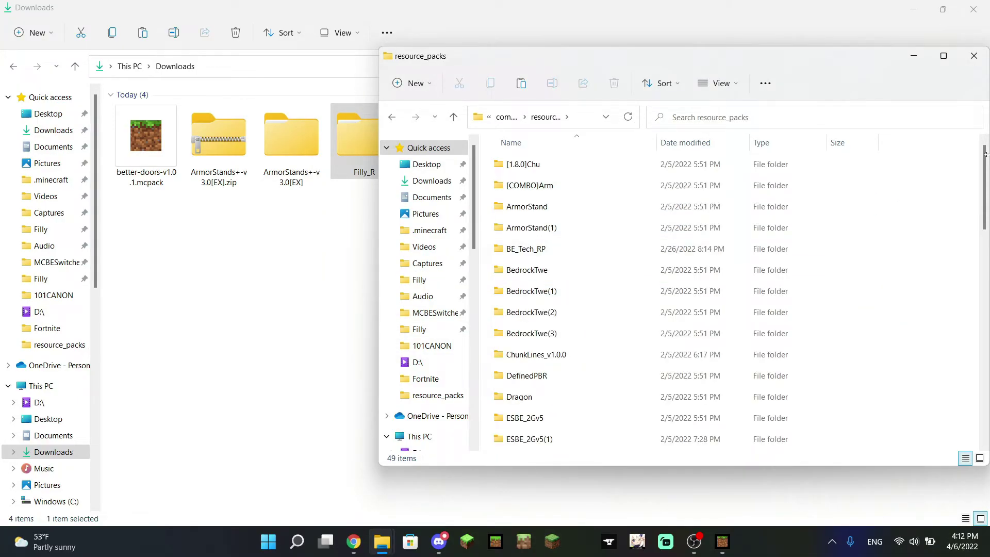
{"action": "left_click_drag", "start_coordinate": [986, 169], "coordinate": [985, 256]}
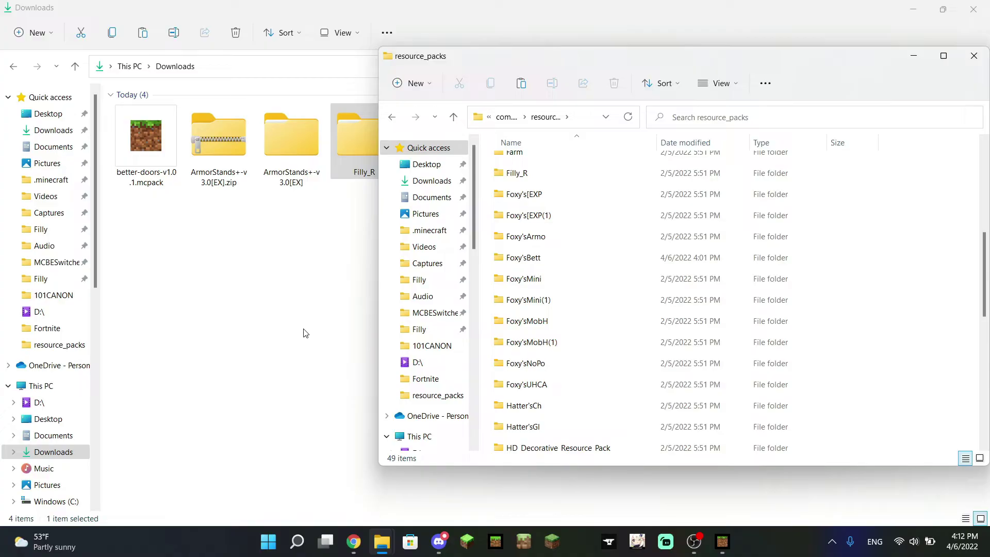
{"action": "mouse_move", "coordinate": [723, 542]}
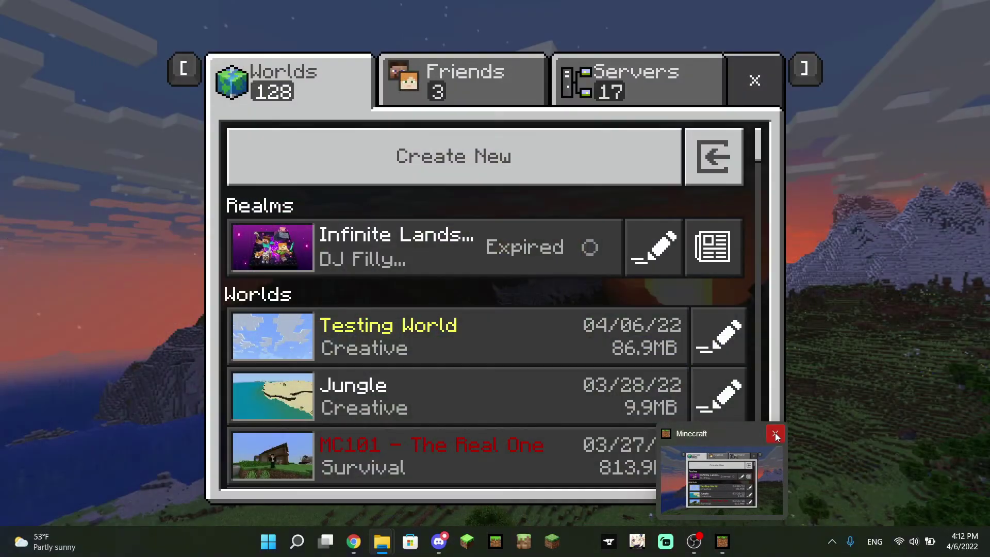
{"action": "left_click", "coordinate": [775, 434]}
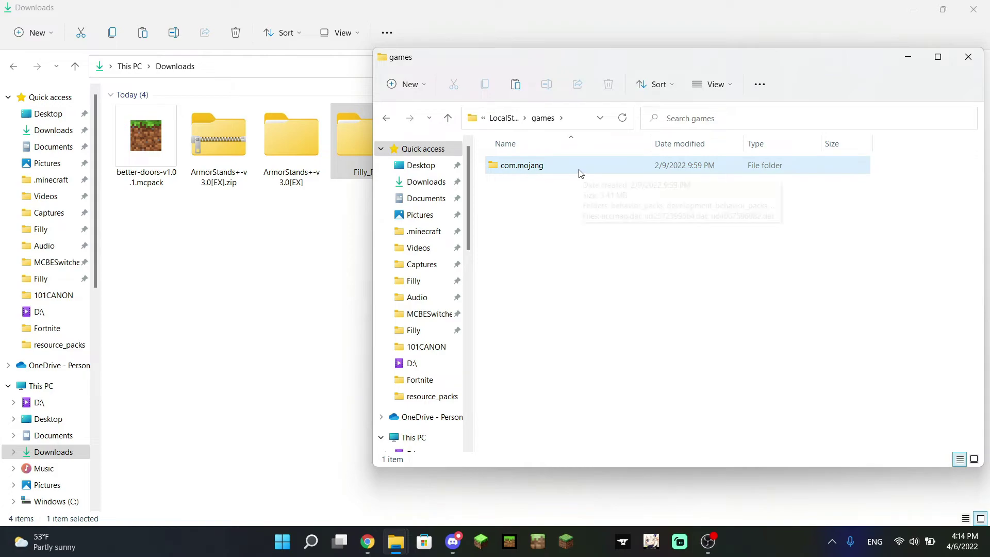
Pin the com.mojang folder to Quick access from its right-click menu
{"action": "left_click", "coordinate": [548, 168]}
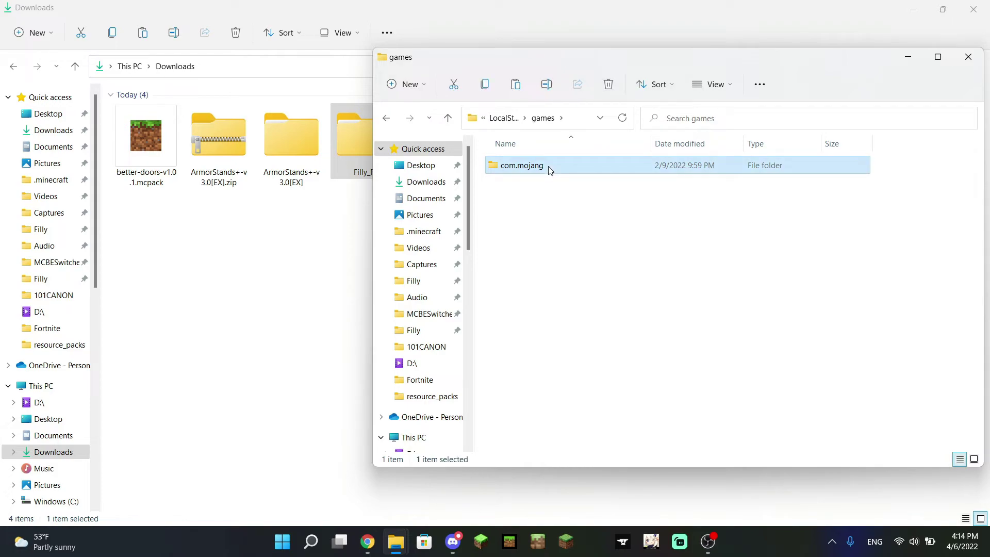
{"action": "right_click", "coordinate": [549, 170]}
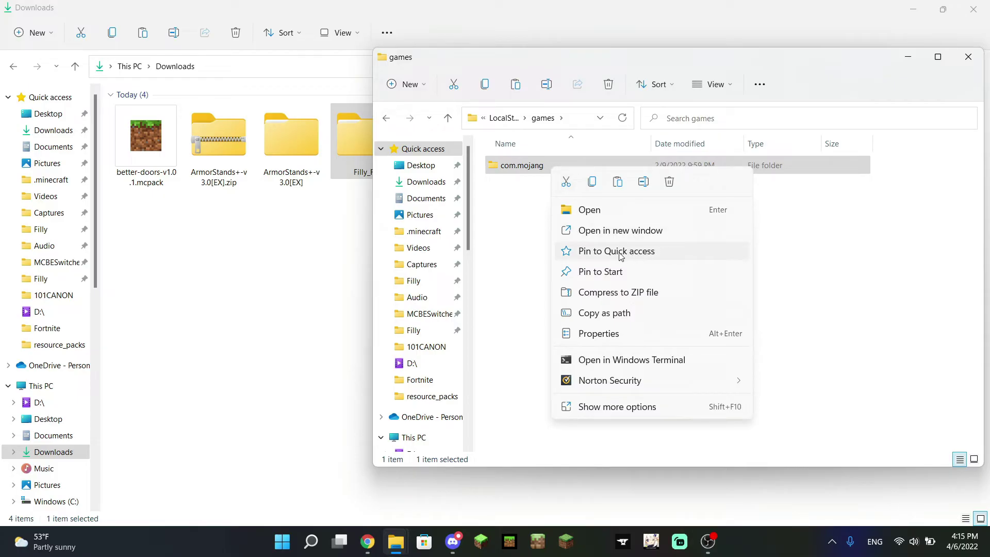
{"action": "left_click", "coordinate": [644, 260]}
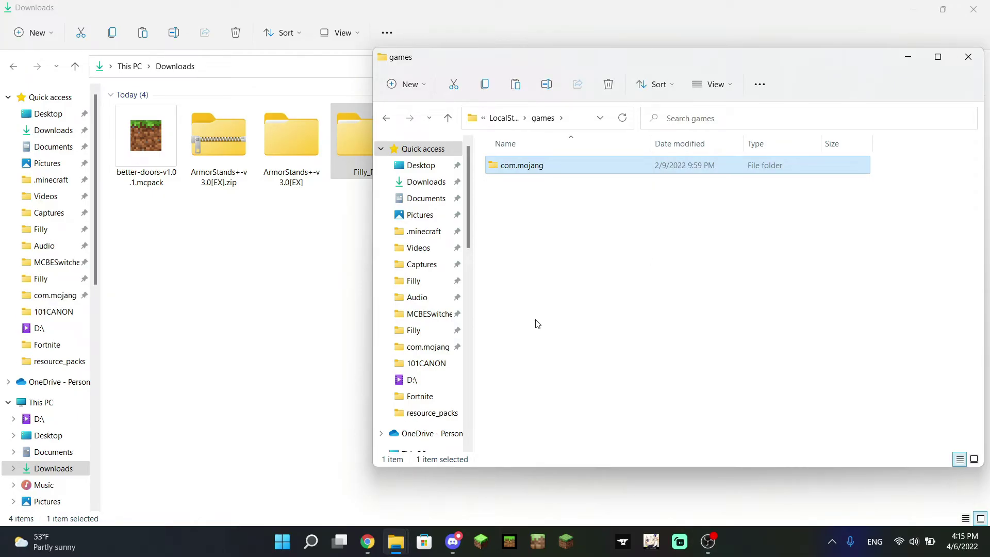